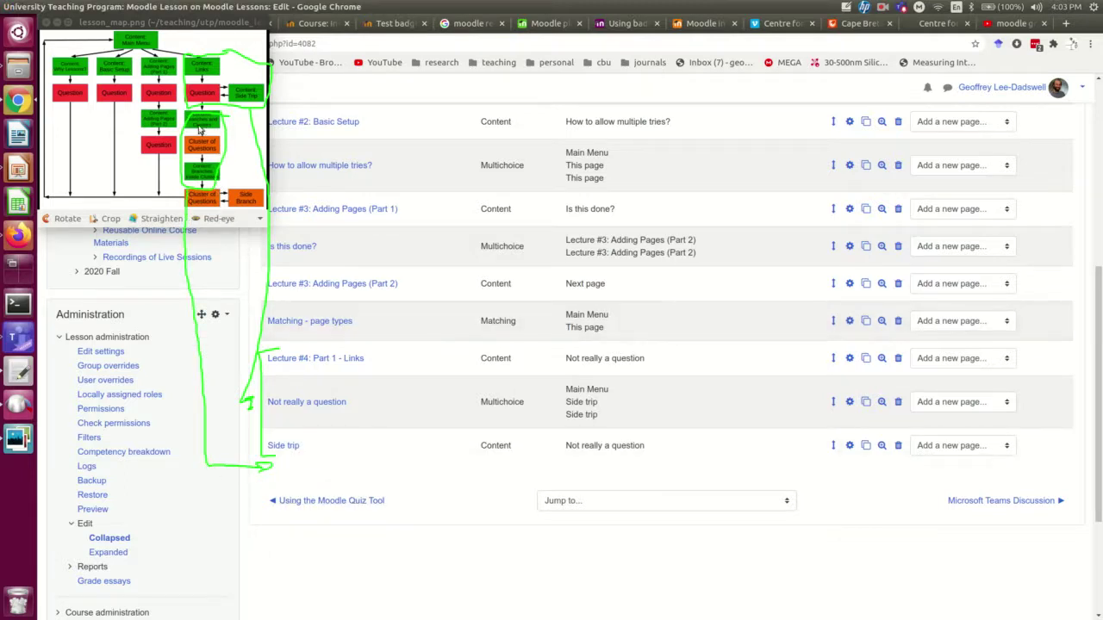
- Duplicate the "Lecture #4: Part 1 - Links" content page twice
{"action": "key", "text": "super"}
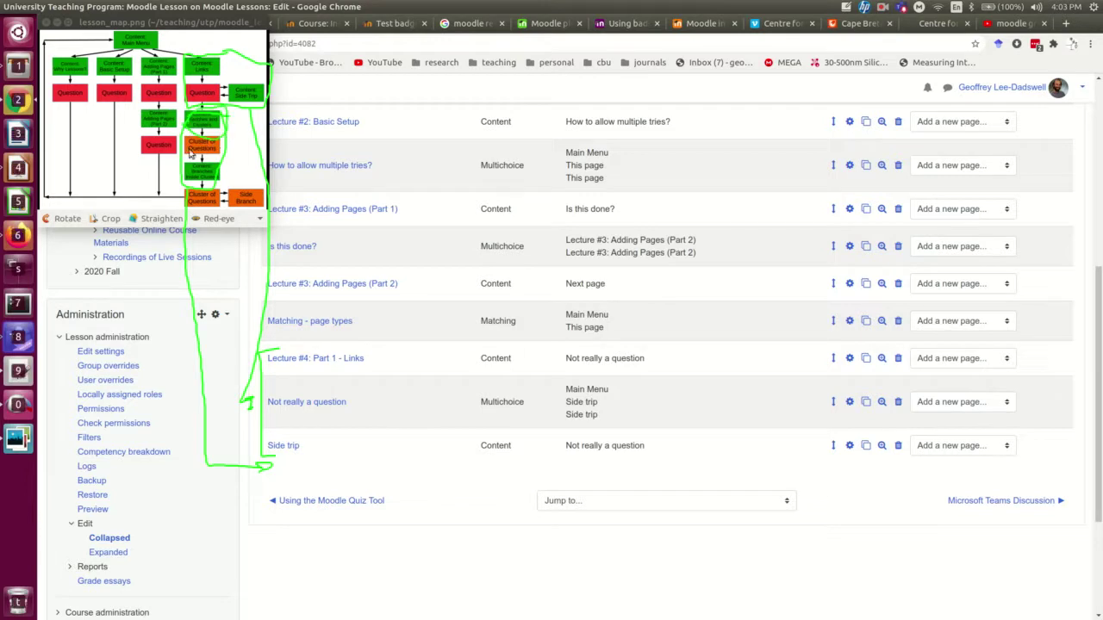
{"action": "mouse_move", "coordinate": [188, 183]}
{"action": "left_mouse_down"}
{"action": "mouse_move", "coordinate": [235, 183]}
{"action": "mouse_move", "coordinate": [198, 161]}
{"action": "mouse_move", "coordinate": [194, 186]}
{"action": "left_mouse_up"}
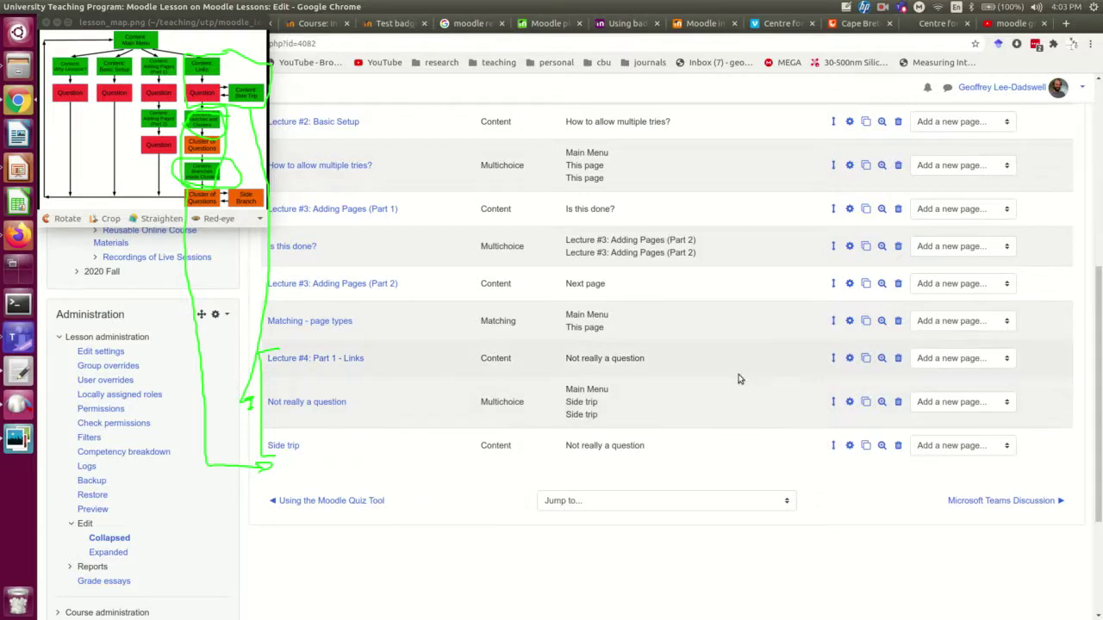
{"action": "left_click", "coordinate": [868, 360]}
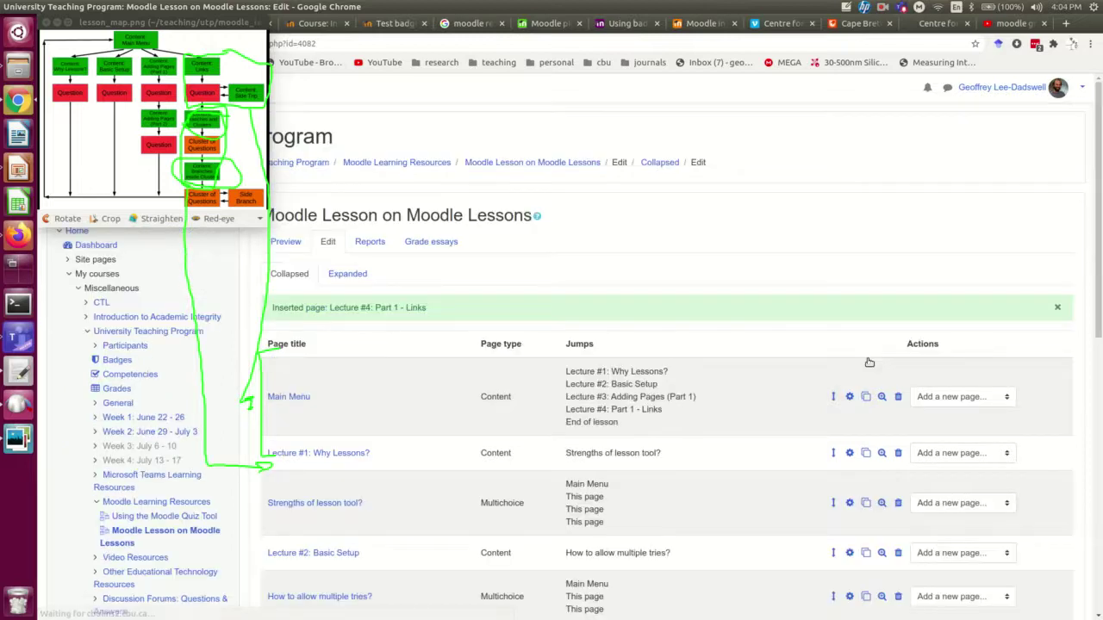
{"action": "scroll", "coordinate": [697, 369], "scroll_direction": "down", "scroll_amount": 10}
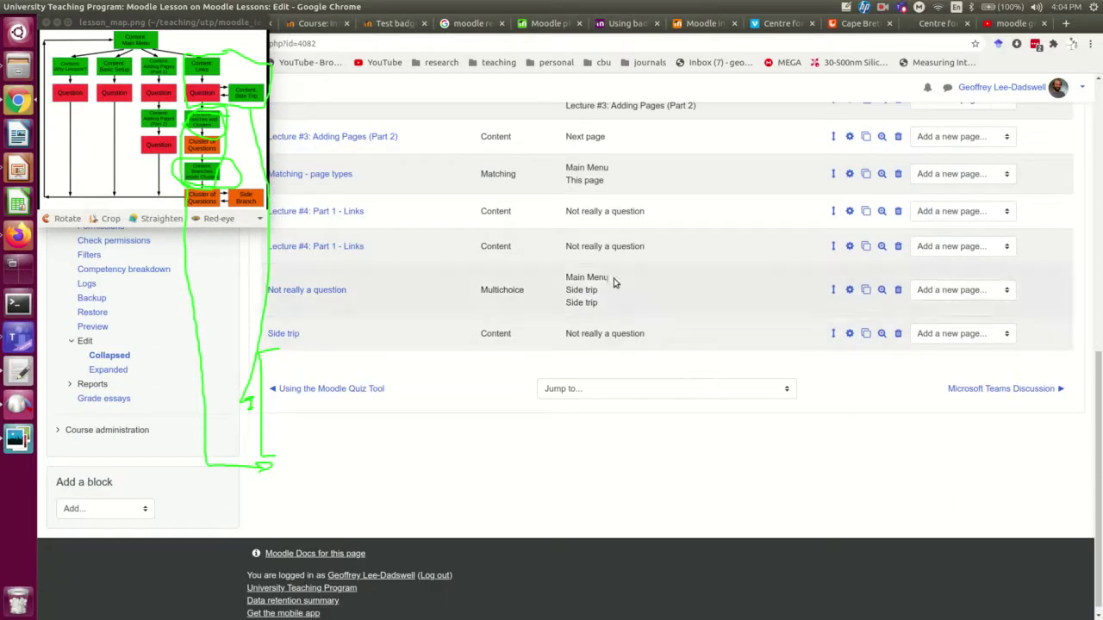
{"action": "left_click", "coordinate": [865, 248]}
{"action": "scroll", "coordinate": [775, 247], "scroll_direction": "down", "scroll_amount": 10}
- Move the copies of "Lecture #4: Part 1 - Links" to after the "Side trip" page at the end of the lesson
{"action": "left_click", "coordinate": [833, 247]}
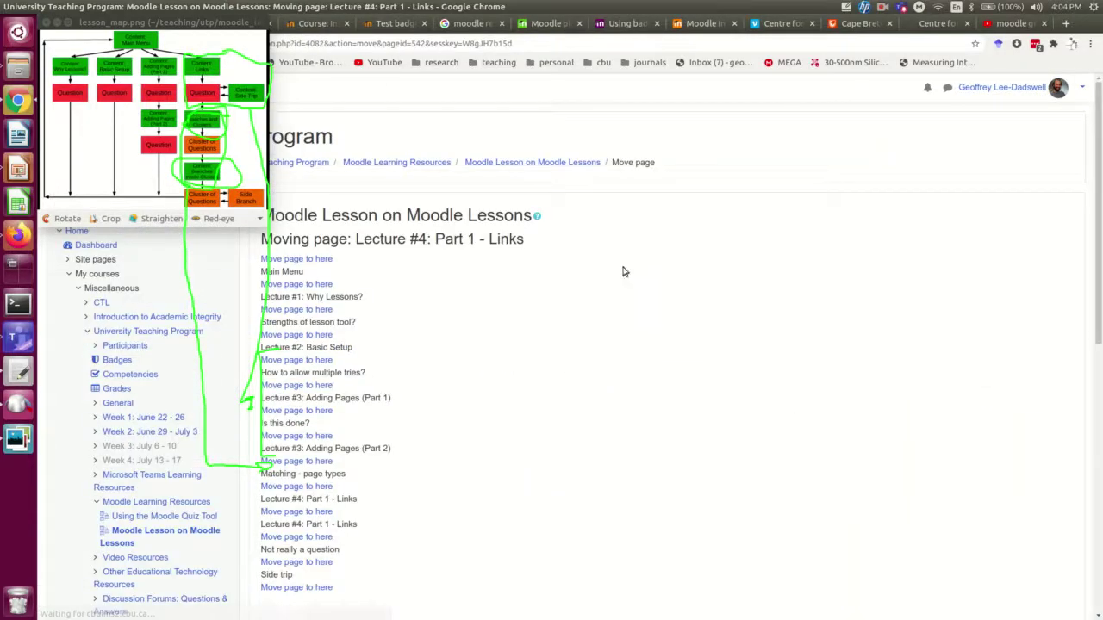
{"action": "scroll", "coordinate": [678, 253], "scroll_direction": "down", "scroll_amount": 5}
{"action": "left_click", "coordinate": [308, 466]}
{"action": "scroll", "coordinate": [667, 354], "scroll_direction": "down", "scroll_amount": 10}
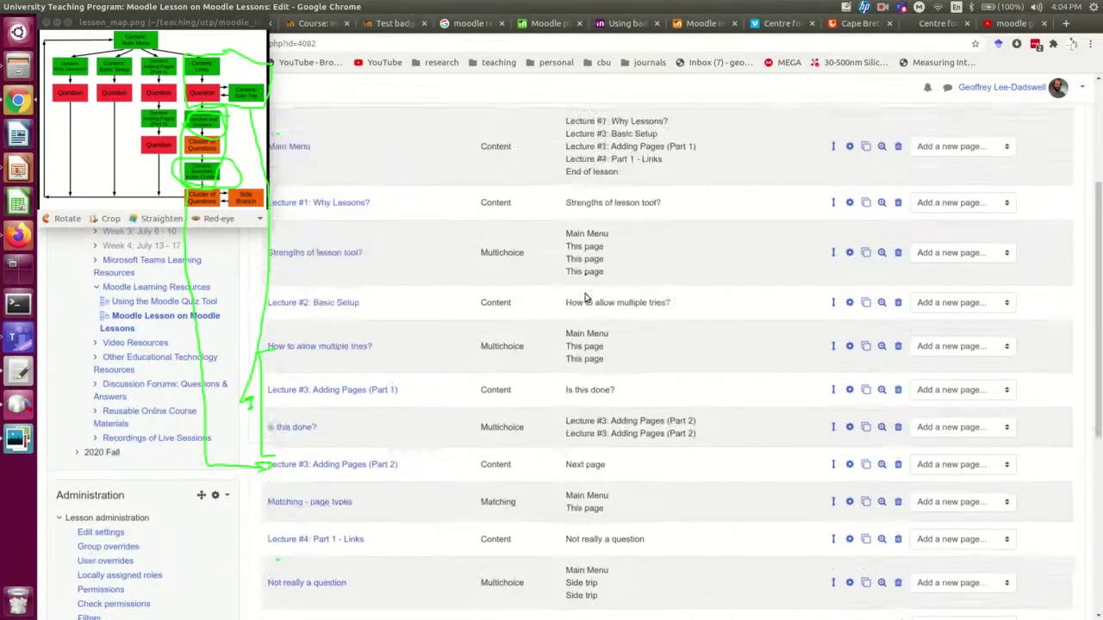
- Retitle the first copied page "Lecture #4: Part 2 - Branches and Clusters", replace its contents with the copied description, and save it
{"action": "scroll", "coordinate": [585, 297], "scroll_direction": "down", "scroll_amount": 5}
{"action": "left_click", "coordinate": [849, 359]}
{"action": "double_click", "coordinate": [573, 279]}
{"action": "type", "text": "Branches and Clusters"}
{"action": "left_click_drag", "start_coordinate": [748, 337], "coordinate": [485, 329]}
{"action": "key", "text": "Delete"}
{"action": "key", "text": "ctrl+v"}
{"action": "scroll", "coordinate": [472, 449], "scroll_direction": "down", "scroll_amount": 5}
{"action": "left_click", "coordinate": [509, 436]}
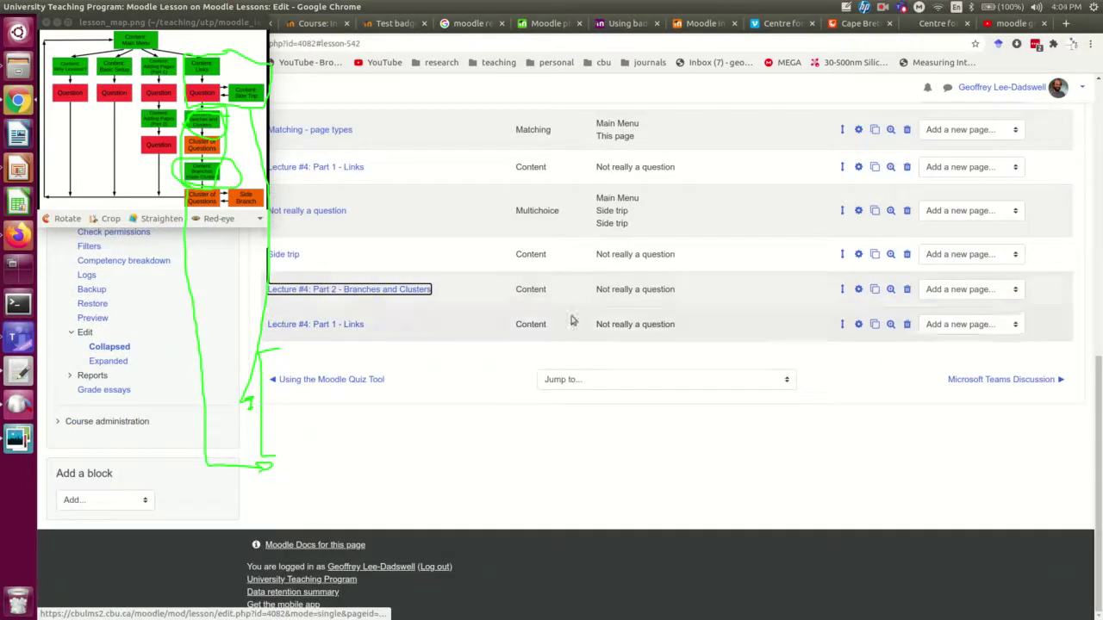
- Open the remaining copied page for editing and set its title to "Lecture #4: Part 3 - Branches Inside Clusters"
{"action": "left_click", "coordinate": [475, 299]}
{"action": "left_click", "coordinate": [665, 278]}
{"action": "key", "text": "BackSpace"}
{"action": "key", "text": "BackSpace"}
{"action": "key", "text": "BackSpace"}
{"action": "key", "text": "BackSpace"}
{"action": "key", "text": "BackSpace"}
{"action": "key", "text": "BackSpace"}
{"action": "key", "text": "BackSpace"}
{"action": "key", "text": "BackSpace"}
{"action": "key", "text": "BackSpace"}
{"action": "type", "text": "3 - Branches Inside Clusters"}
- Replace the Part 3 page's contents with the copied description of a more sophisticated question cluster, and save the page
{"action": "left_click_drag", "start_coordinate": [746, 338], "coordinate": [484, 329]}
{"action": "key", "text": "Delete"}
{"action": "key", "text": "ctrl+v"}
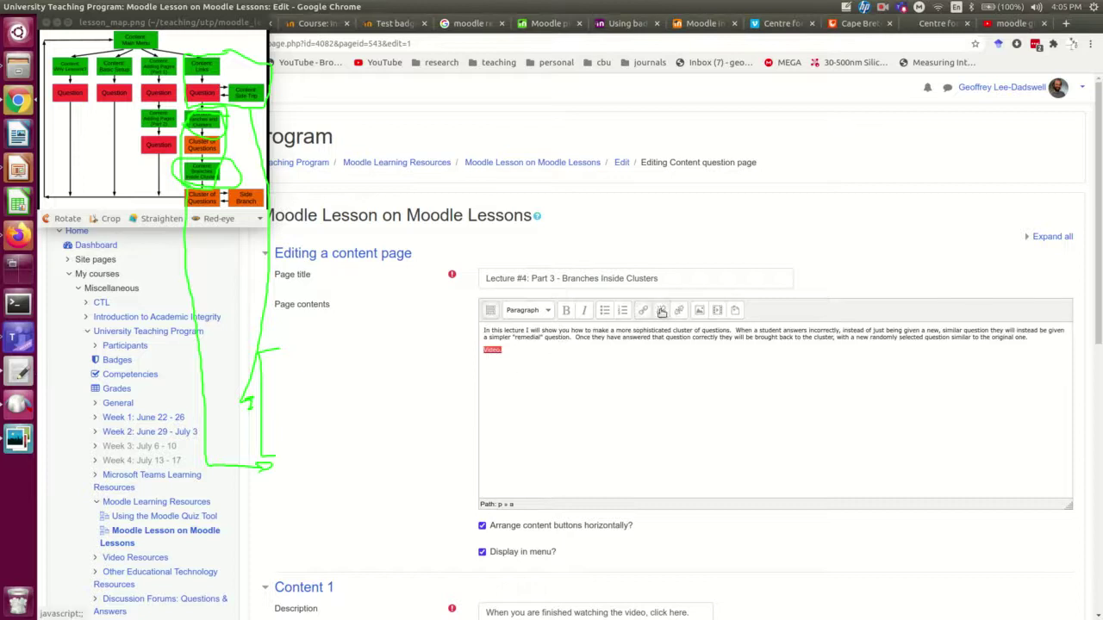
{"action": "scroll", "coordinate": [424, 374], "scroll_direction": "down", "scroll_amount": 5}
{"action": "left_click", "coordinate": [513, 436]}
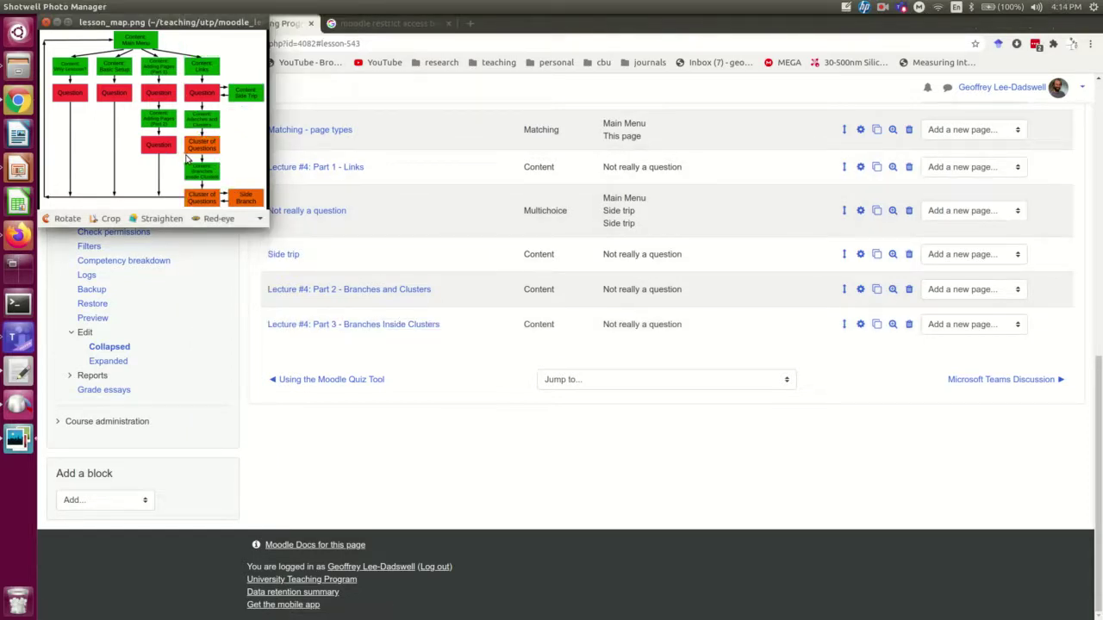
- Add a cluster directly after the "Lecture #4: Part 2 - Branches and Clusters" page
{"action": "mouse_move", "coordinate": [203, 150]}
{"action": "left_mouse_down"}
{"action": "mouse_move", "coordinate": [181, 163]}
{"action": "mouse_move", "coordinate": [209, 168]}
{"action": "mouse_move", "coordinate": [231, 152]}
{"action": "mouse_move", "coordinate": [181, 138]}
{"action": "mouse_move", "coordinate": [191, 163]}
{"action": "left_mouse_up"}
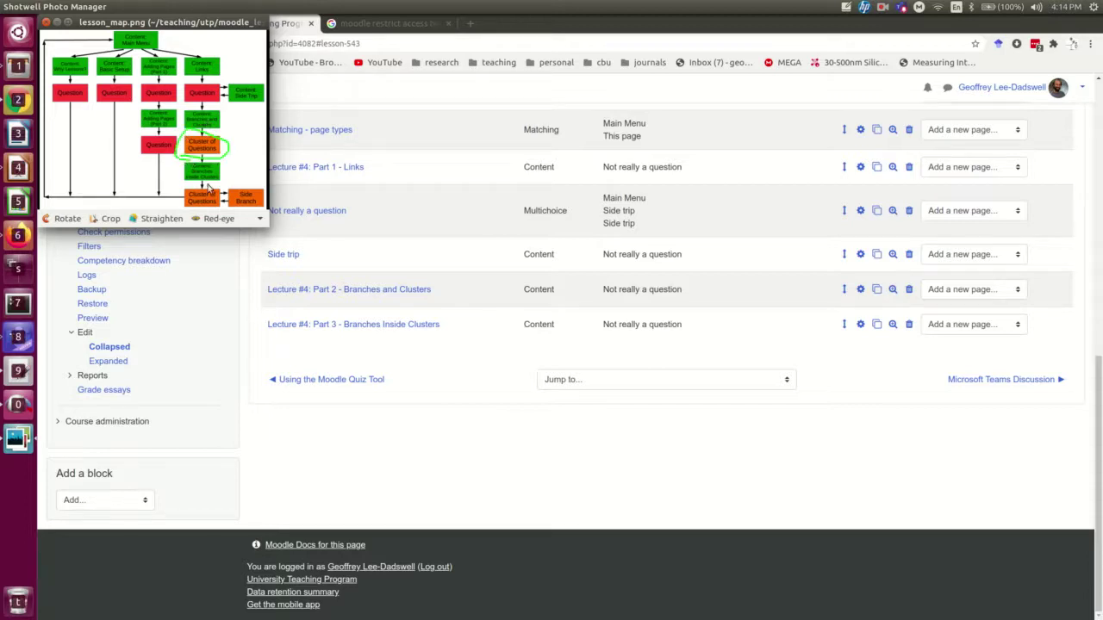
{"action": "mouse_move", "coordinate": [231, 154]}
{"action": "left_mouse_down"}
{"action": "mouse_move", "coordinate": [263, 224]}
{"action": "mouse_move", "coordinate": [255, 307]}
{"action": "mouse_move", "coordinate": [285, 304]}
{"action": "mouse_move", "coordinate": [278, 312]}
{"action": "left_mouse_up"}
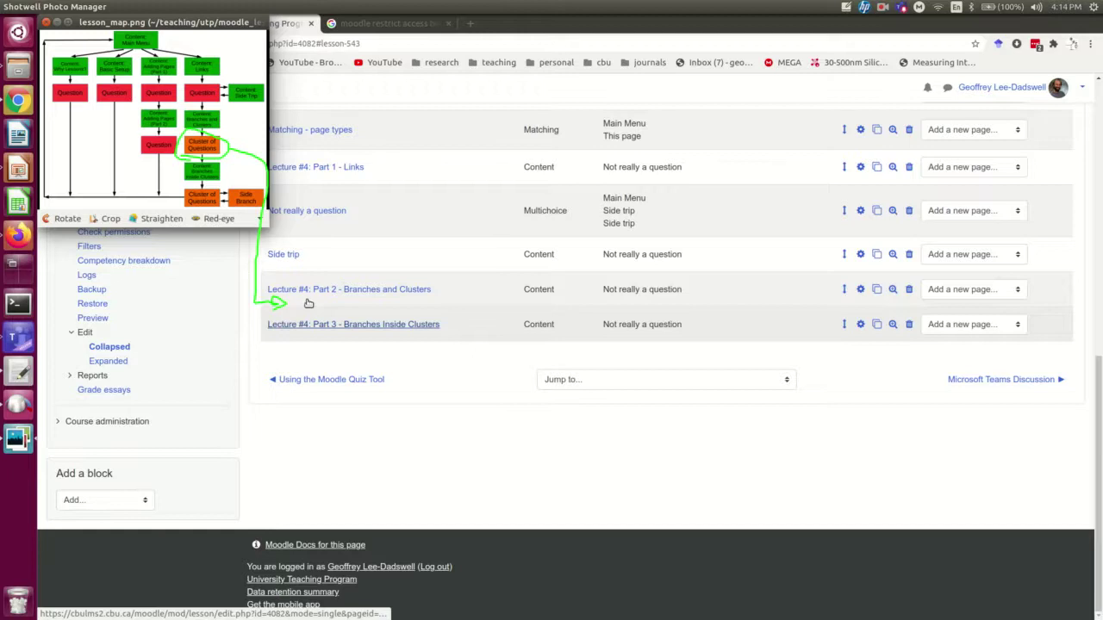
{"action": "left_click", "coordinate": [960, 291]}
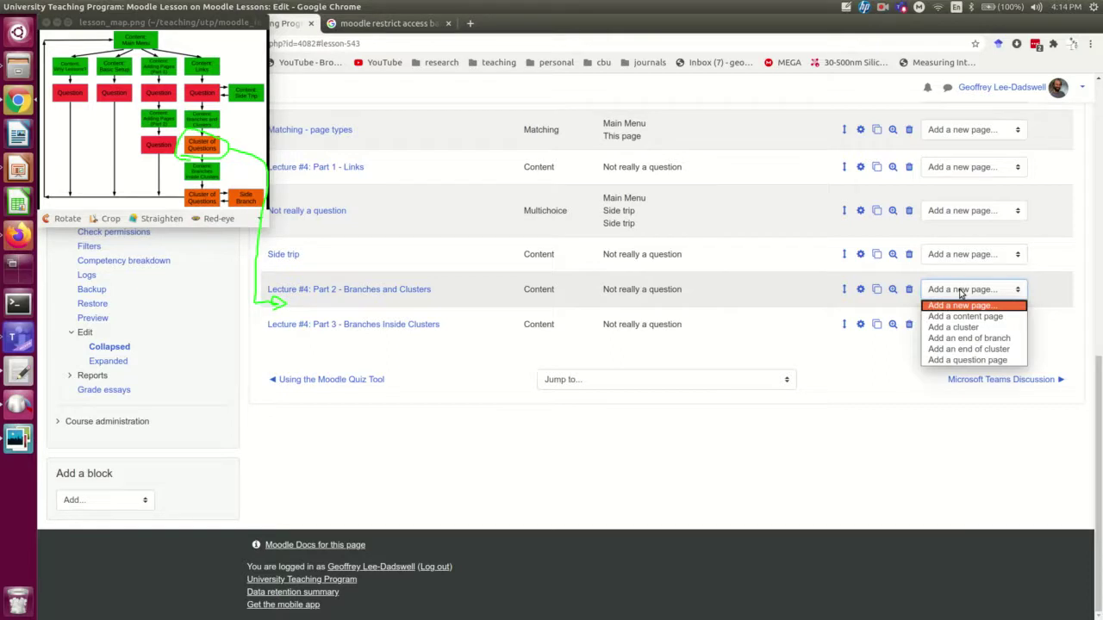
{"action": "left_click", "coordinate": [953, 327]}
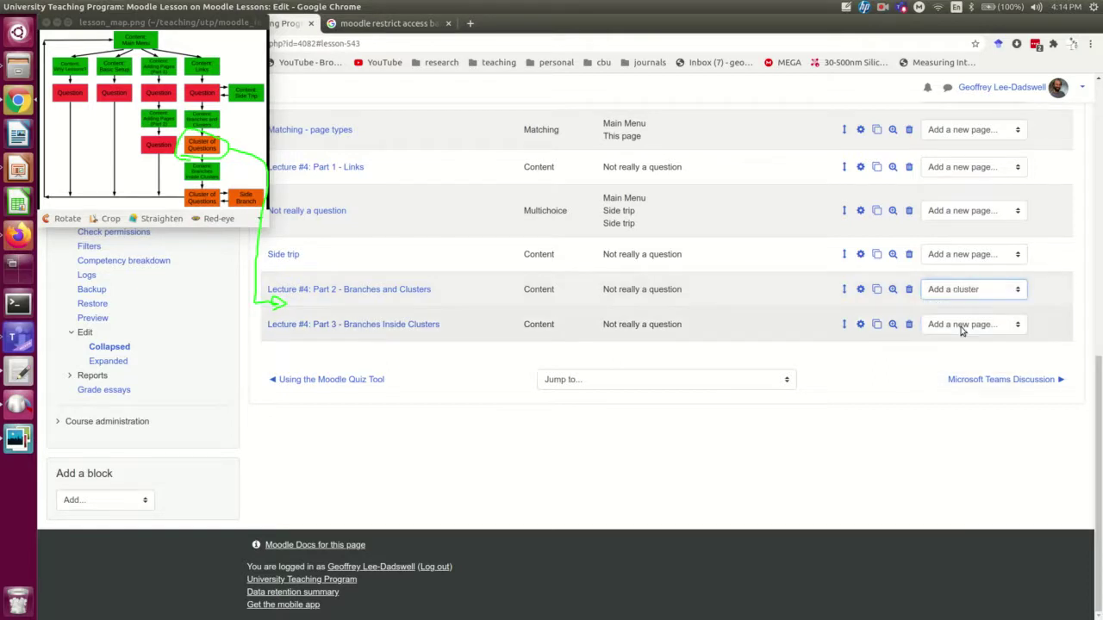
{"action": "scroll", "coordinate": [592, 336], "scroll_direction": "down", "scroll_amount": 10}
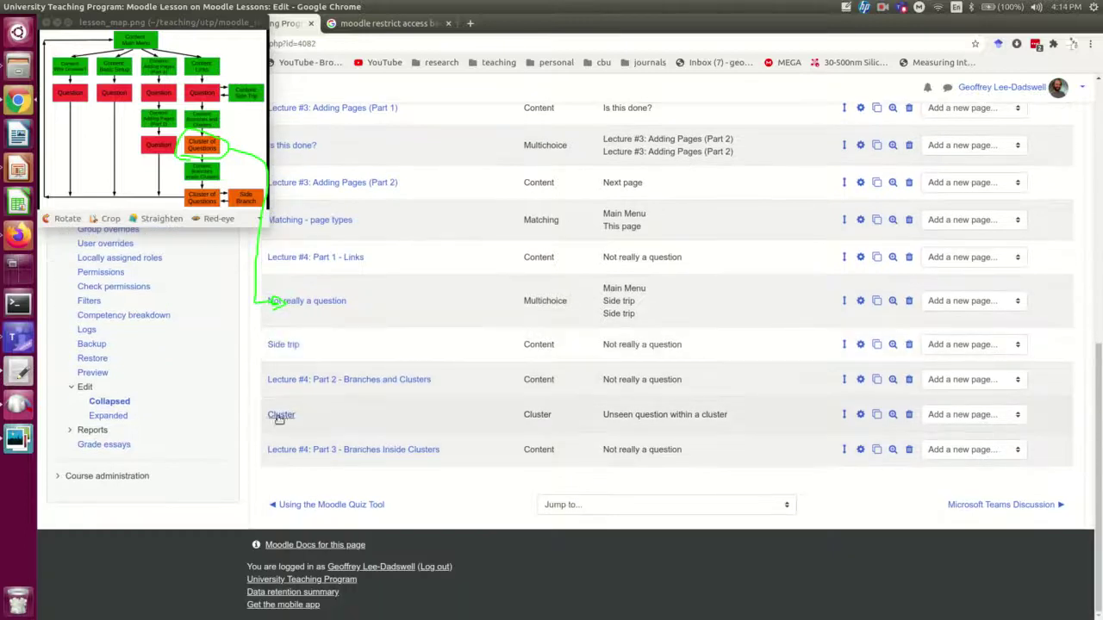
- Add an end of cluster directly after the new "Cluster" page
{"action": "mouse_move", "coordinate": [264, 428]}
{"action": "left_mouse_down"}
{"action": "mouse_move", "coordinate": [317, 418]}
{"action": "mouse_move", "coordinate": [274, 404]}
{"action": "mouse_move", "coordinate": [259, 425]}
{"action": "left_mouse_up"}
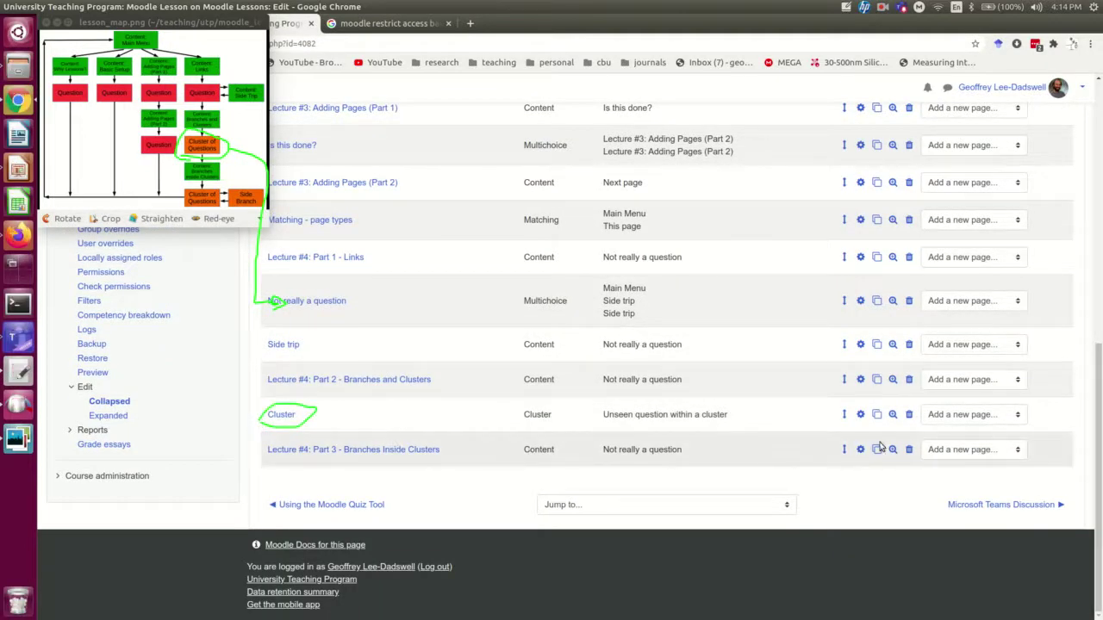
{"action": "left_click", "coordinate": [963, 416]}
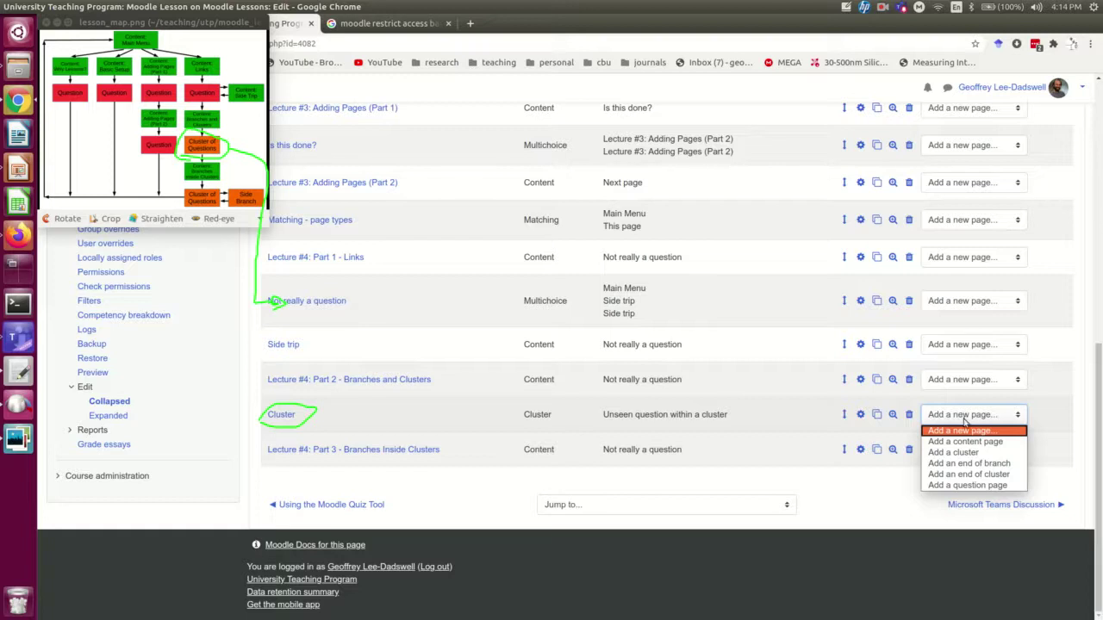
{"action": "left_click", "coordinate": [966, 475]}
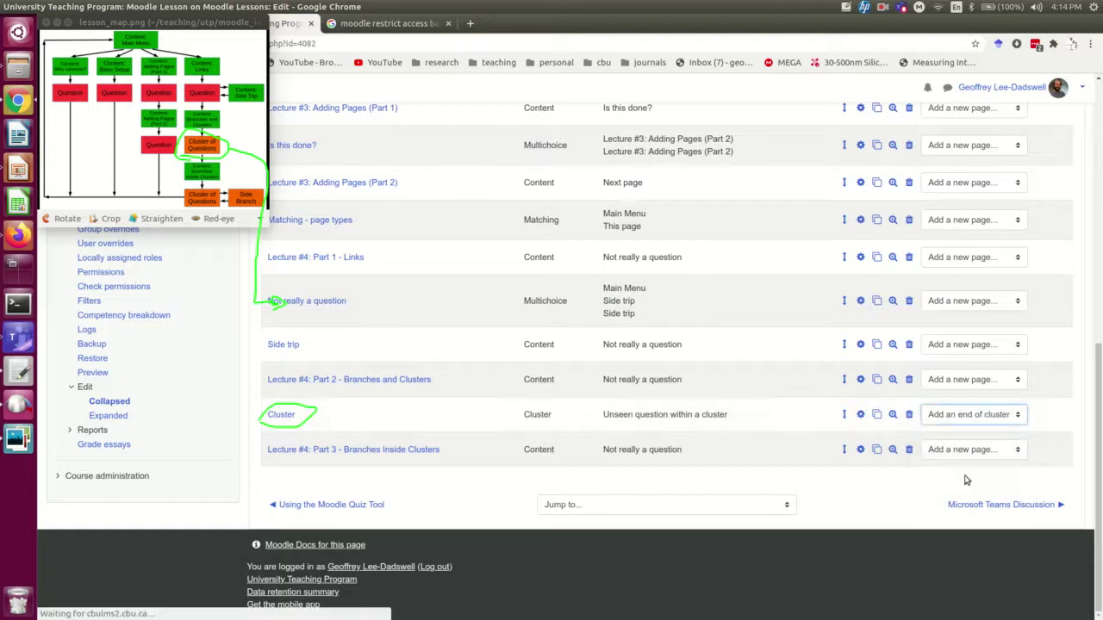
{"action": "scroll", "coordinate": [452, 384], "scroll_direction": "down", "scroll_amount": 10}
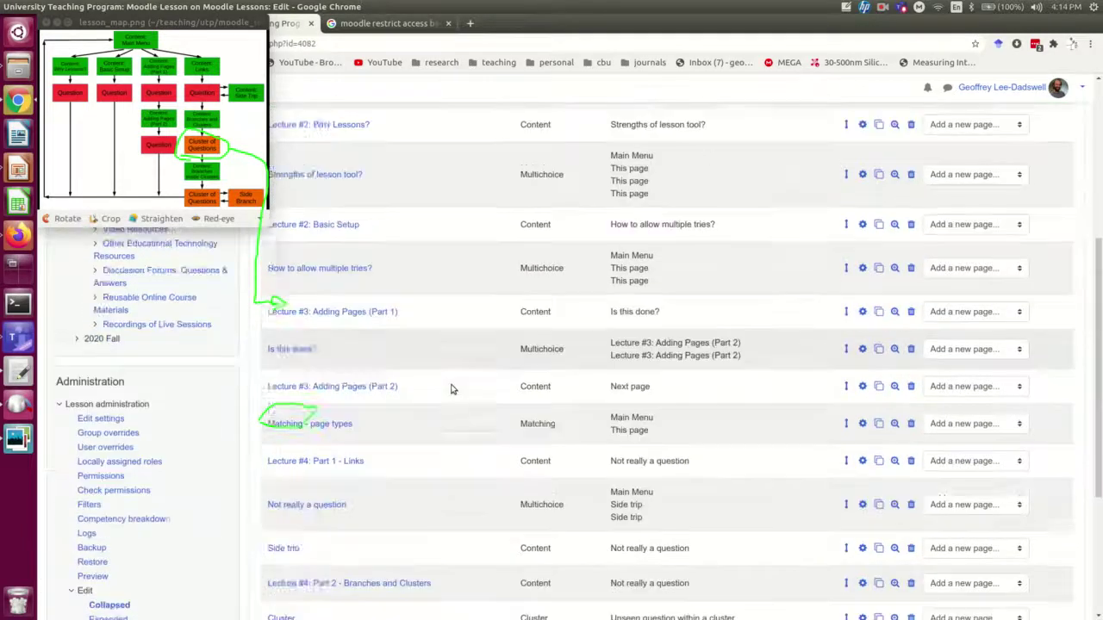
{"action": "mouse_move", "coordinate": [263, 455]}
{"action": "left_mouse_down"}
{"action": "mouse_move", "coordinate": [318, 443]}
{"action": "mouse_move", "coordinate": [267, 443]}
{"action": "mouse_move", "coordinate": [265, 459]}
{"action": "left_mouse_up"}
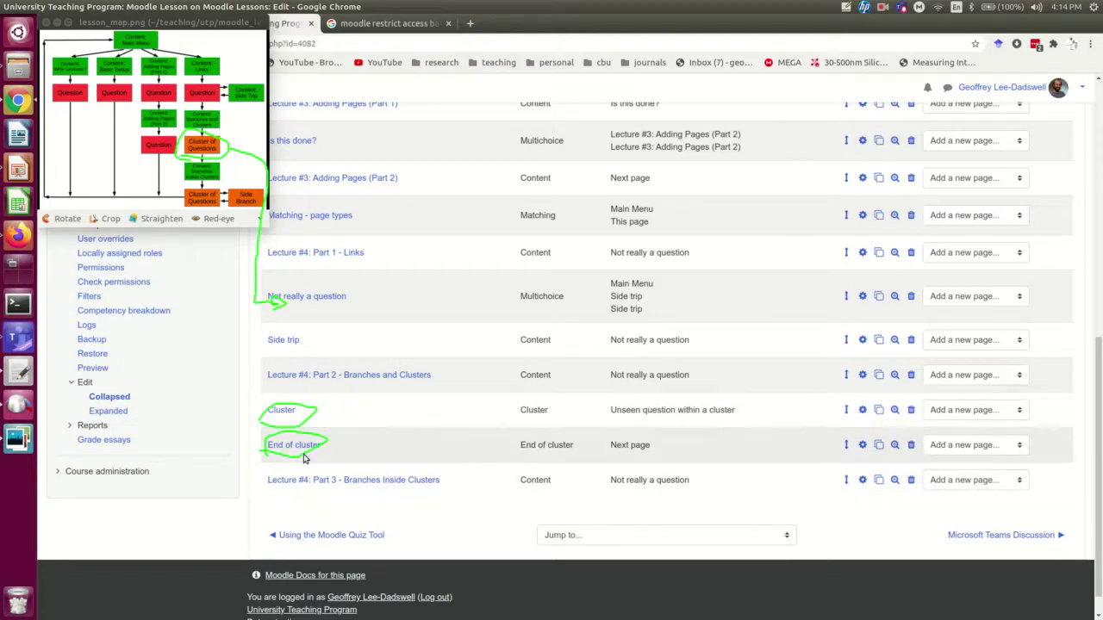
{"action": "scroll", "coordinate": [373, 422], "scroll_direction": "down", "scroll_amount": 1}
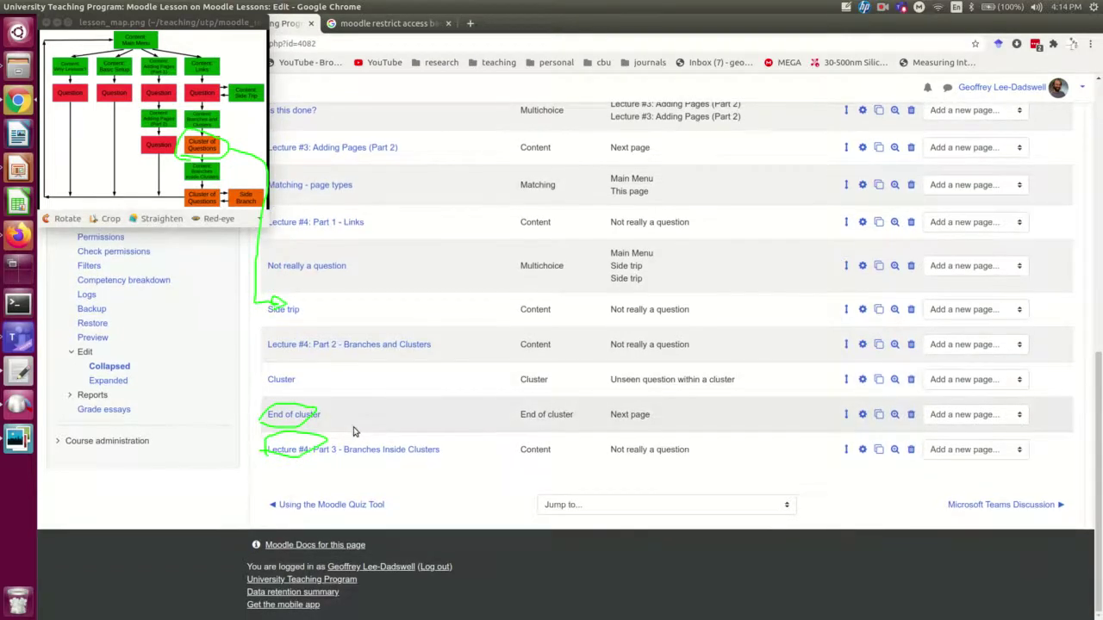
{"action": "scroll", "coordinate": [355, 431], "scroll_direction": "up", "scroll_amount": 1}
{"action": "key", "text": "shift+F9"}
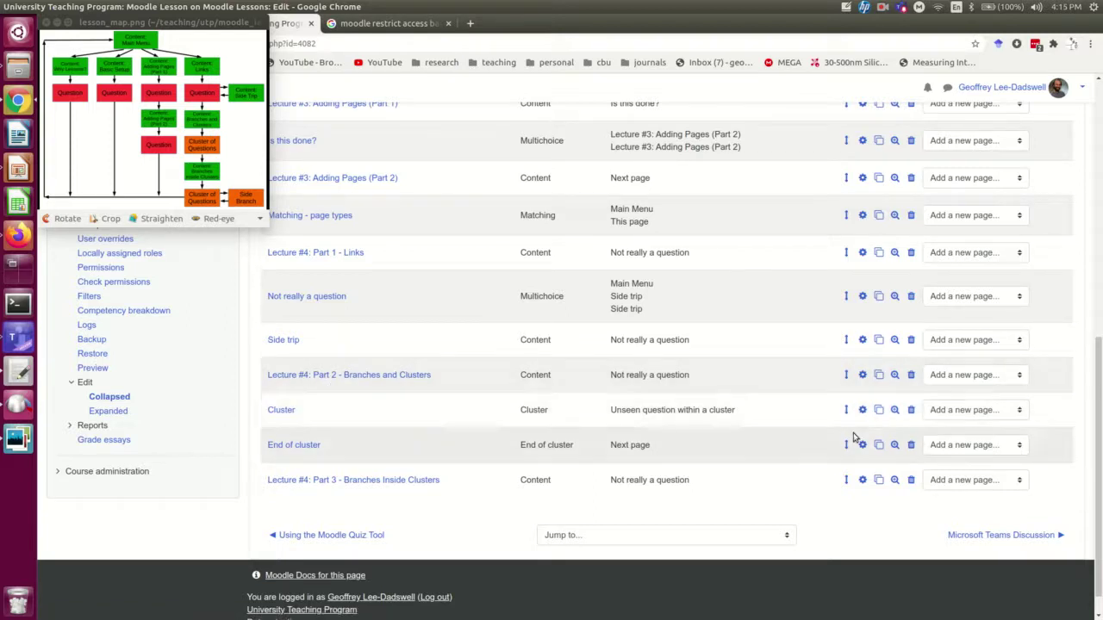
- Retitle the "Cluster" page as "Cluster 4-2" and save it
{"action": "left_click", "coordinate": [863, 411]}
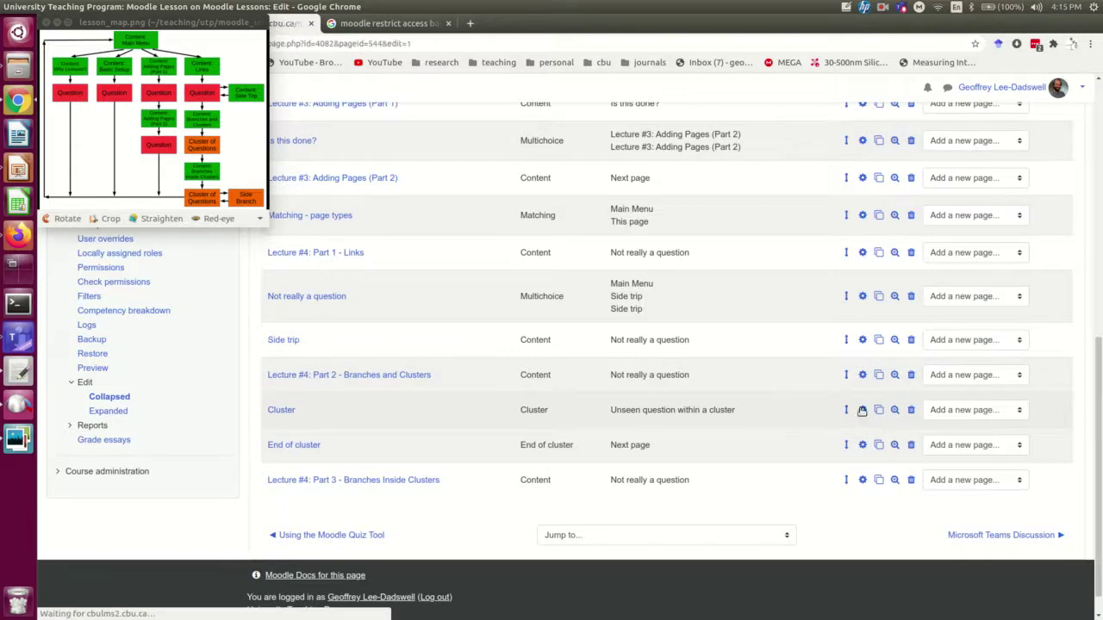
{"action": "left_click", "coordinate": [533, 265]}
{"action": "type", "text": "4-2"}
{"action": "key", "text": "Return"}
- Retitle the "End of cluster" page as "End of cluster 4-2" and save it
{"action": "left_click", "coordinate": [862, 413]}
{"action": "left_click", "coordinate": [579, 267]}
{"action": "type", "text": "4-2"}
{"action": "left_click", "coordinate": [513, 559]}
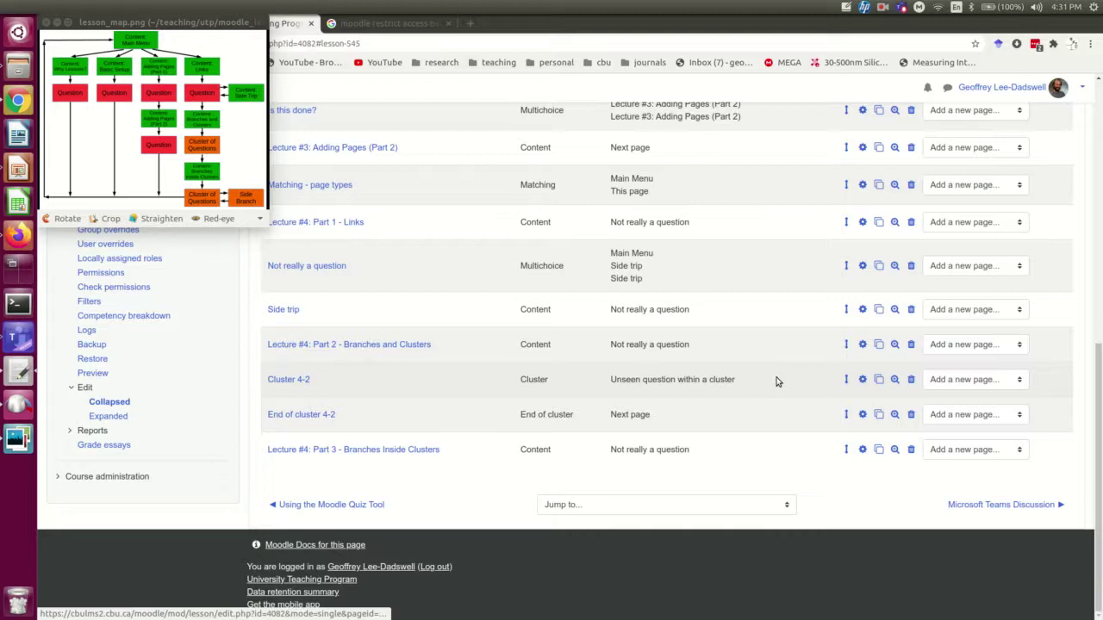
- Add a Multichoice question page directly after "Cluster 4-2"
{"action": "mouse_move", "coordinate": [267, 277]}
{"action": "left_mouse_down"}
{"action": "mouse_move", "coordinate": [394, 288]}
{"action": "mouse_move", "coordinate": [252, 255]}
{"action": "mouse_move", "coordinate": [273, 281]}
{"action": "mouse_move", "coordinate": [300, 286]}
{"action": "left_mouse_up"}
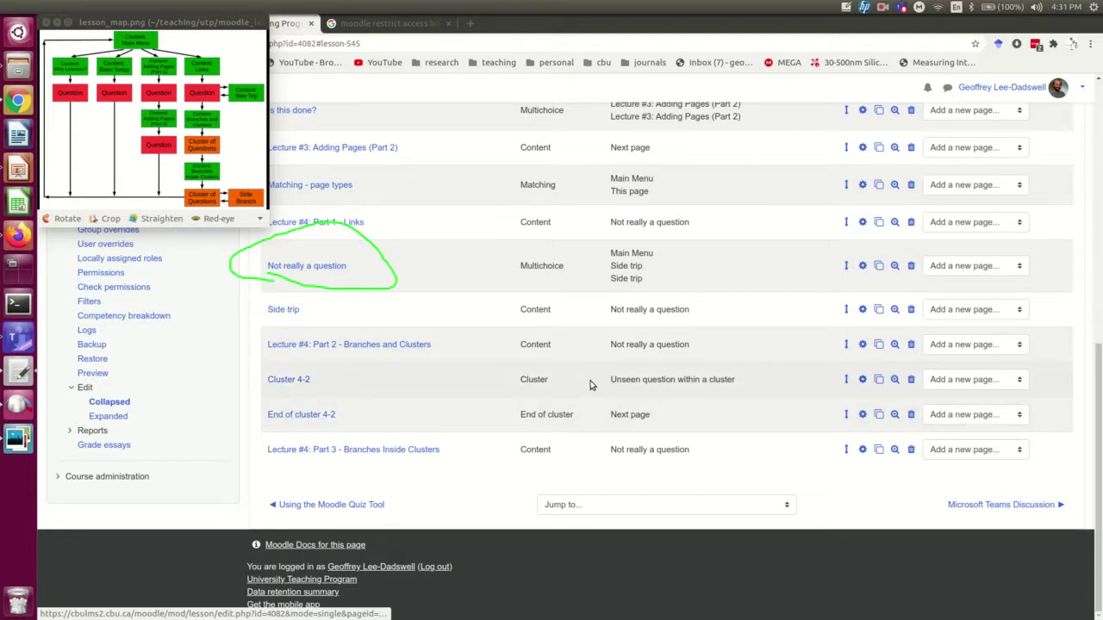
{"action": "left_click", "coordinate": [995, 381]}
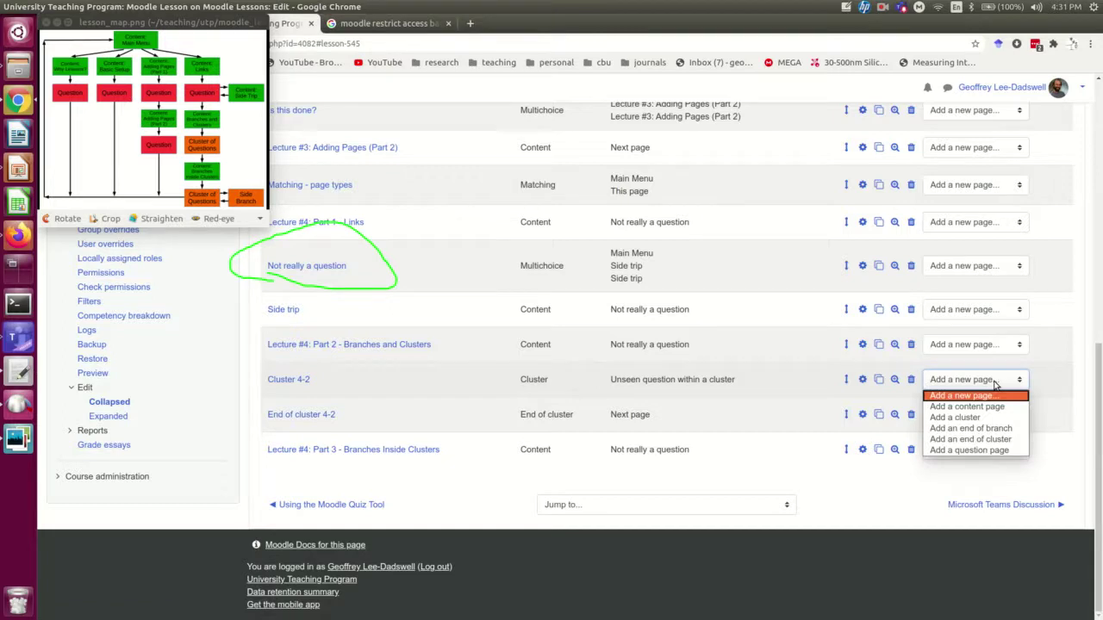
{"action": "left_click", "coordinate": [989, 454]}
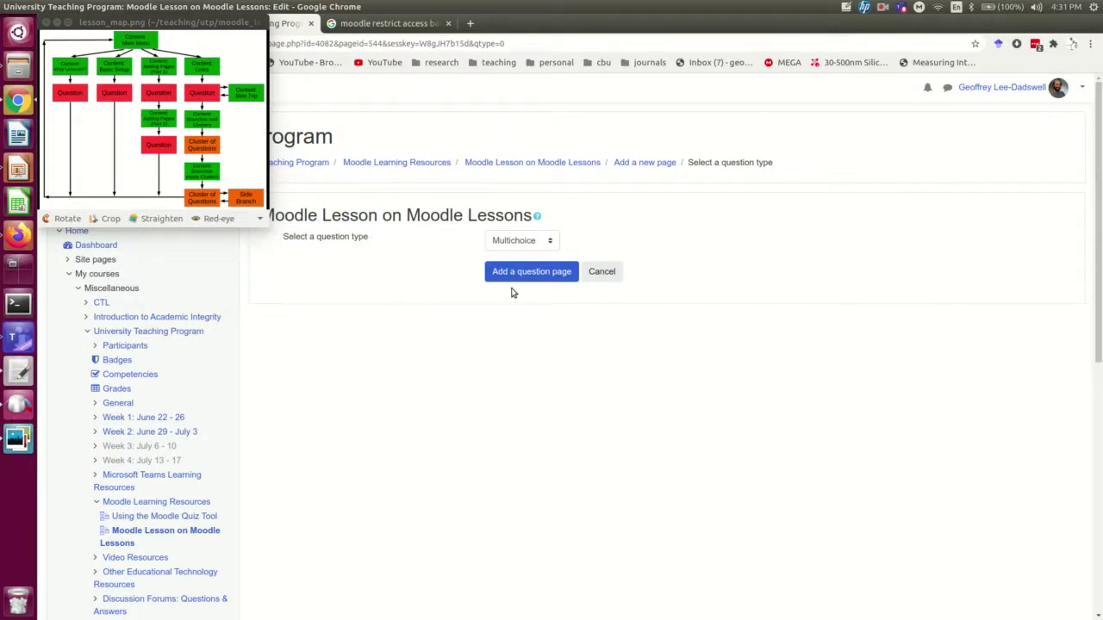
{"action": "left_click", "coordinate": [540, 276]}
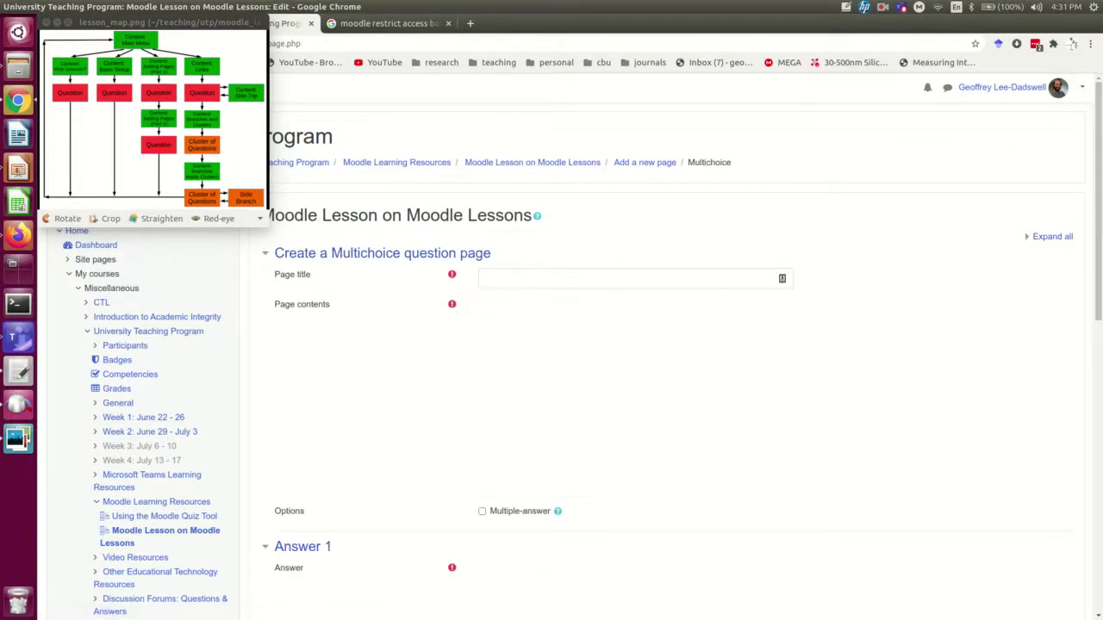
- Title the question page "Question 4-2-1" and enter contents explaining that it is a practice question and where each answer leads
{"action": "left_click", "coordinate": [526, 345]}
{"action": "type", "text": "This is question 4-2-1.  It isn't really a question - it is for you to play around with and observe its behaviour.  If you select the \"Right answer\" below you will go on to the next part of the lesson which is Lecture #4, Part 3.  If you select any of the \"Incorrect answer\"s then you will be given another randomly selected question from the cluster."}
{"action": "left_click", "coordinate": [571, 283]}
{"action": "type", "text": "Question 4-2-1"}
{"action": "left_click", "coordinate": [544, 337]}
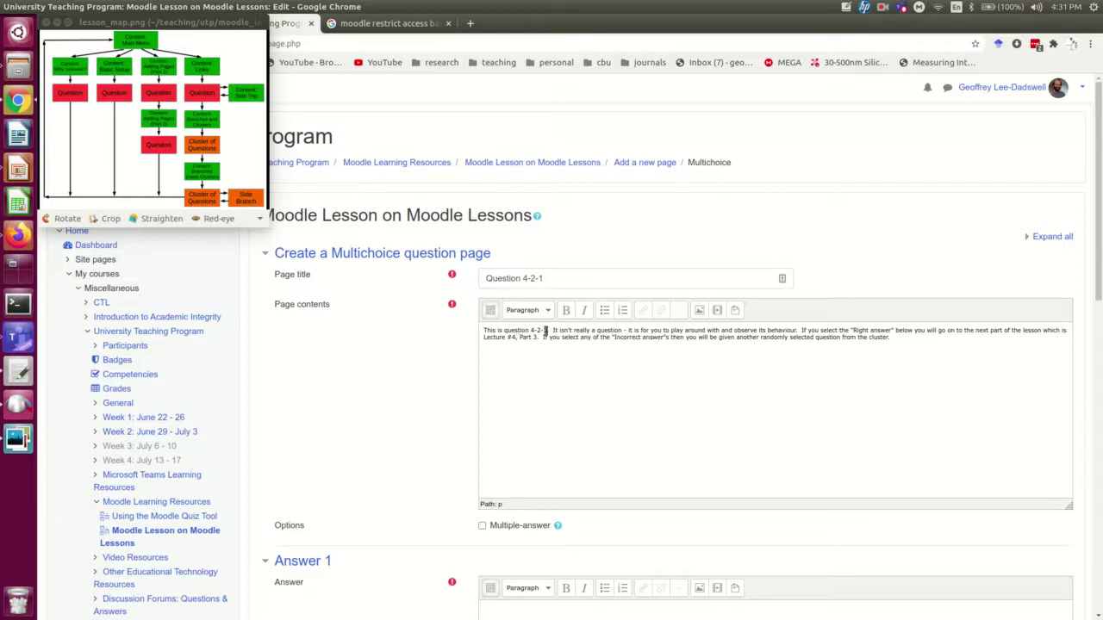
{"action": "left_click", "coordinate": [636, 379]}
- Fill Answer 1 with "Correct answer" and a response saying the next video isn't built yet, so it leads back to the Main Menu
{"action": "scroll", "coordinate": [779, 350], "scroll_direction": "down", "scroll_amount": 5}
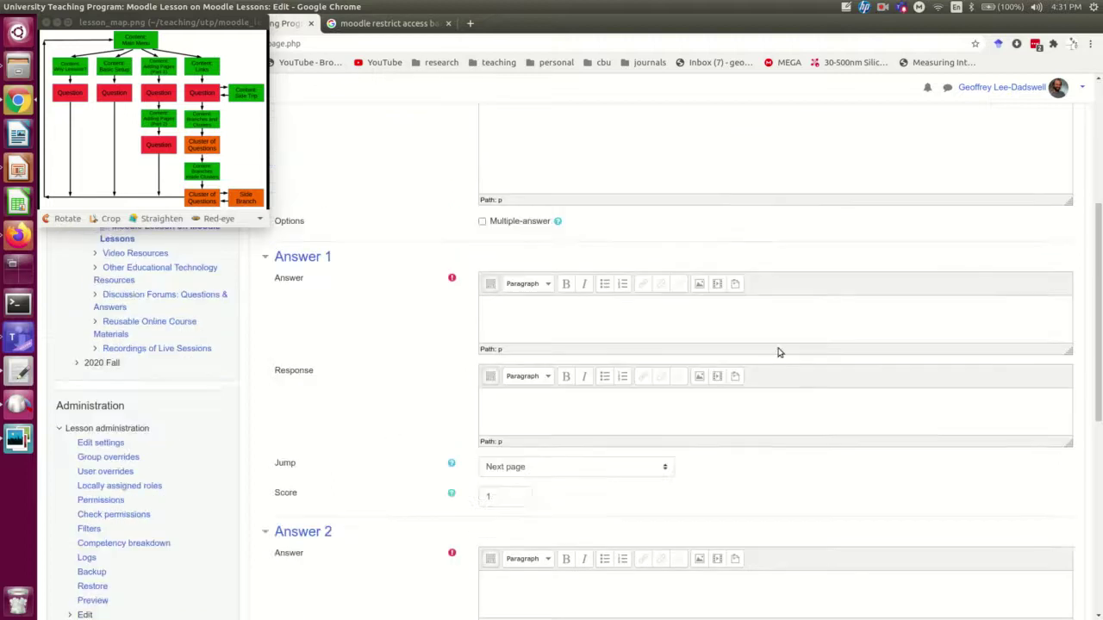
{"action": "left_click", "coordinate": [512, 312]}
{"action": "type", "text": "Correct answer"}
{"action": "left_click", "coordinate": [585, 421]}
{"action": "type", "text": "That's the correct answer.  Going on to the next video "}
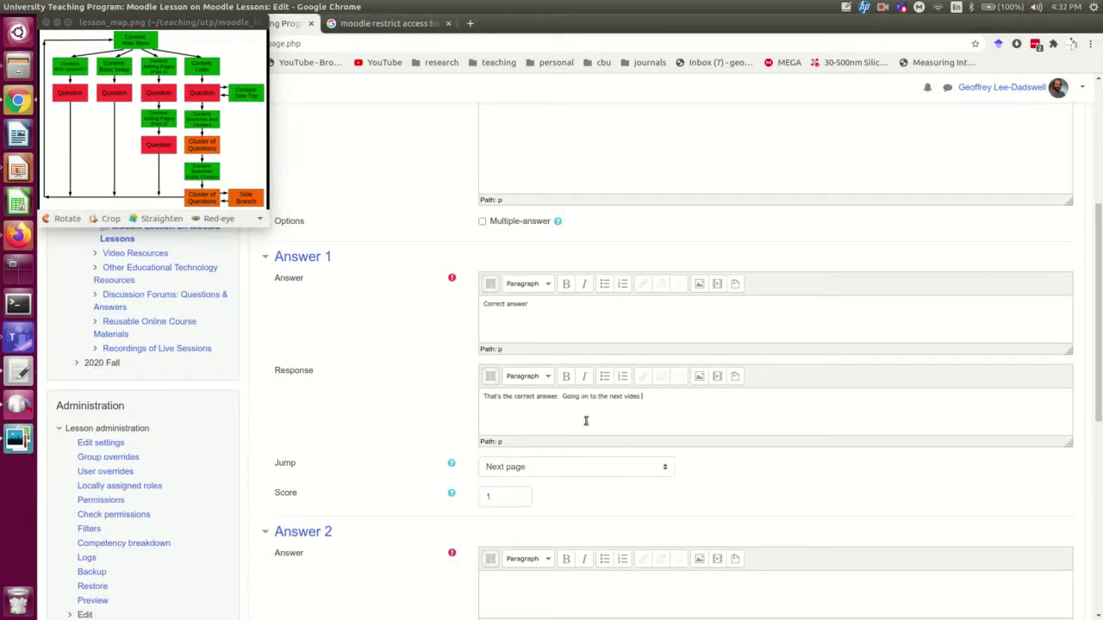
{"action": "type", "text": "(actually it isn't built yet so for now this will take you back to the Main Menu"}
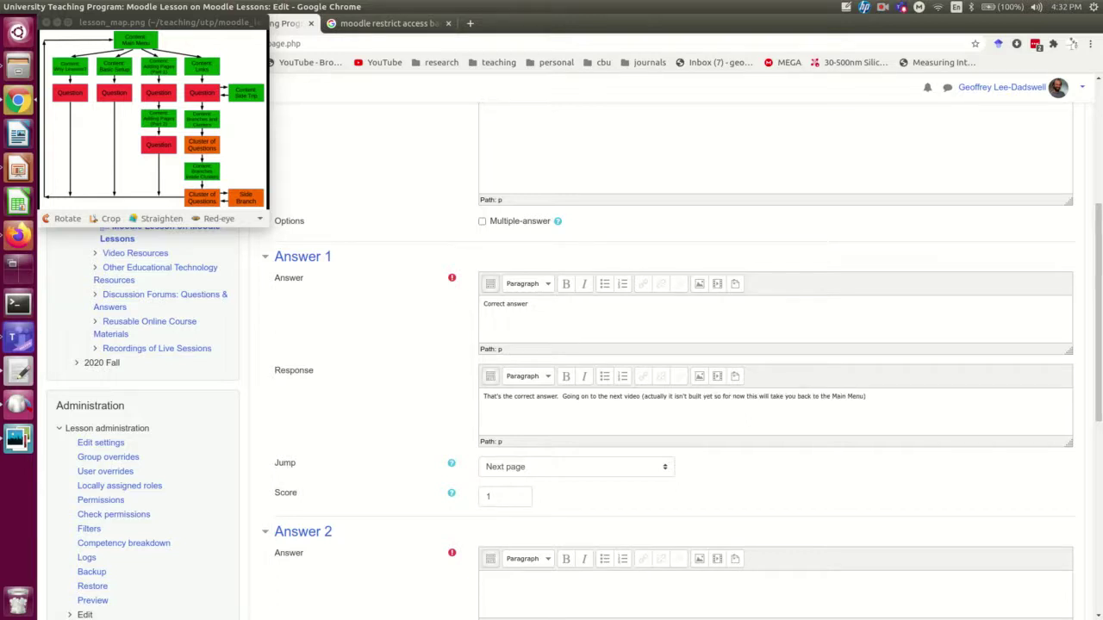
- Fill Answer 2 with "Incorrect answer A" and the response "That is an incorrect answer. You will be given a new question from the cluster."
{"action": "scroll", "coordinate": [982, 446], "scroll_direction": "down", "scroll_amount": 5}
{"action": "left_click", "coordinate": [661, 394]}
{"action": "type", "text": "Incorrect answer A"}
{"action": "left_click", "coordinate": [545, 477]}
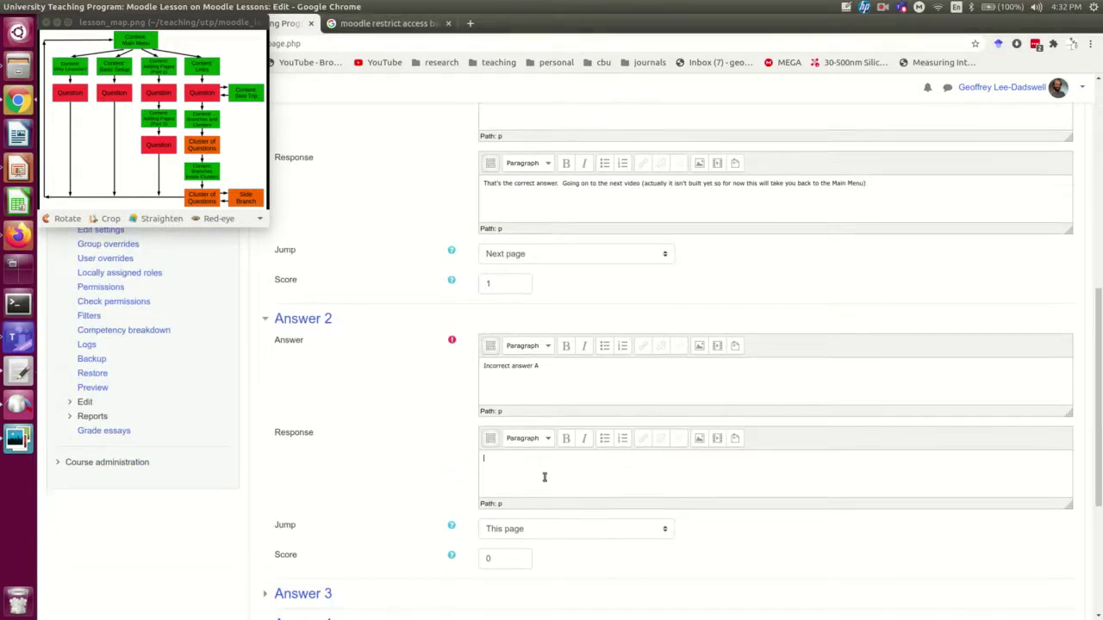
{"action": "type", "text": "That is an incorrect answer.  You will be given a new question from the cluster."}
{"action": "scroll", "coordinate": [544, 477], "scroll_direction": "down", "scroll_amount": 2}
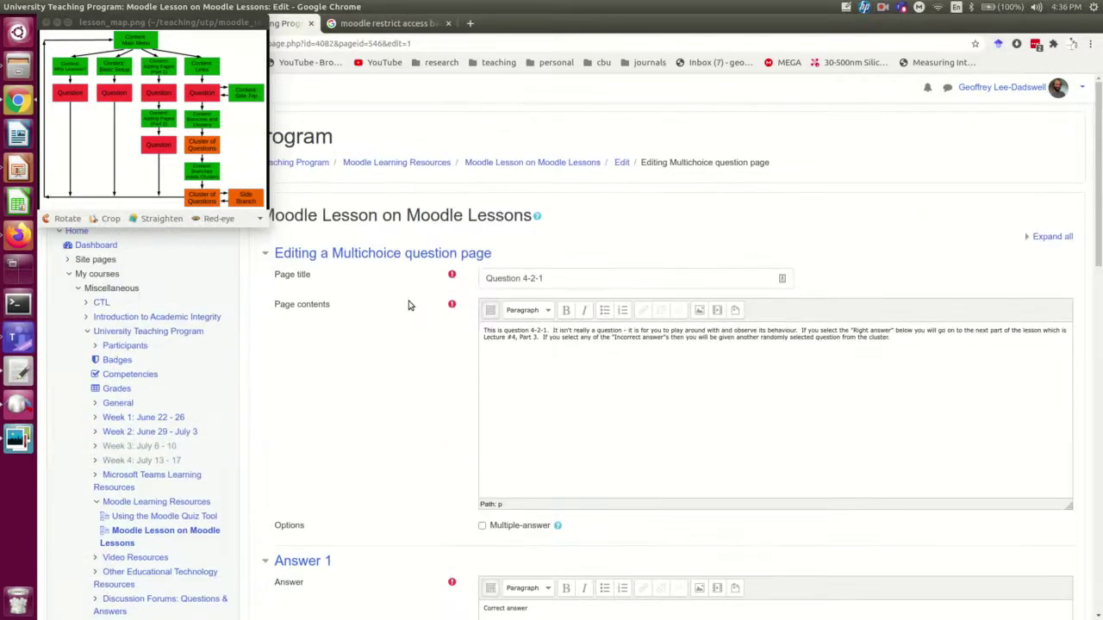
- Set the Answer 1 jump of Question 4-2-1 to "End of cluster 4-2"
{"action": "scroll", "coordinate": [532, 303], "scroll_direction": "down", "scroll_amount": 3}
{"action": "left_click_drag", "start_coordinate": [553, 211], "coordinate": [483, 212]}
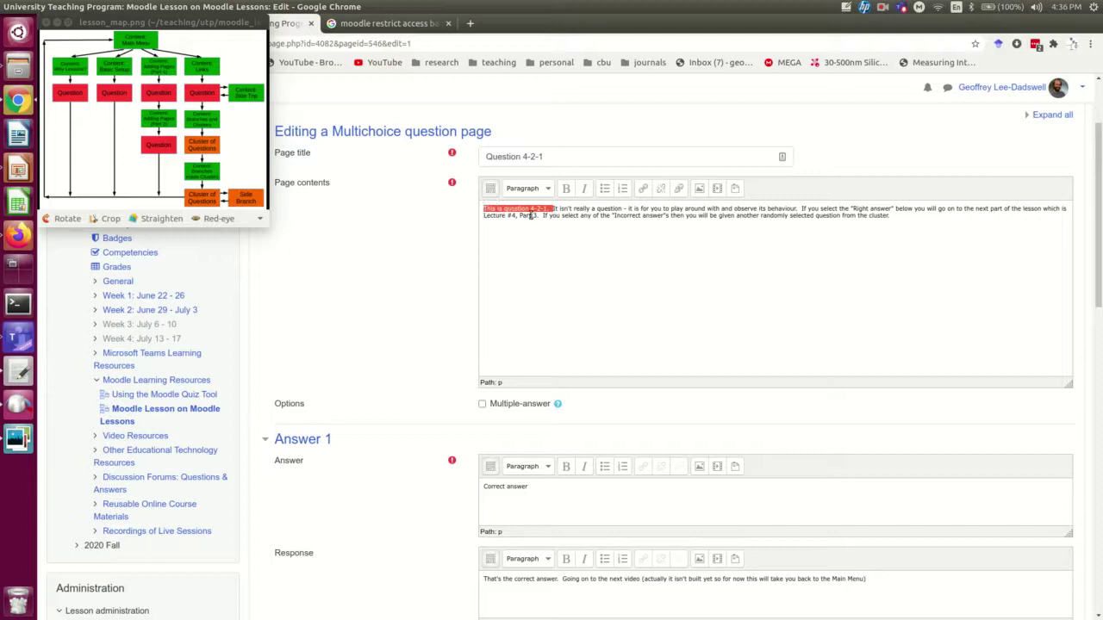
{"action": "left_click", "coordinate": [592, 217]}
{"action": "scroll", "coordinate": [406, 299], "scroll_direction": "down", "scroll_amount": 7}
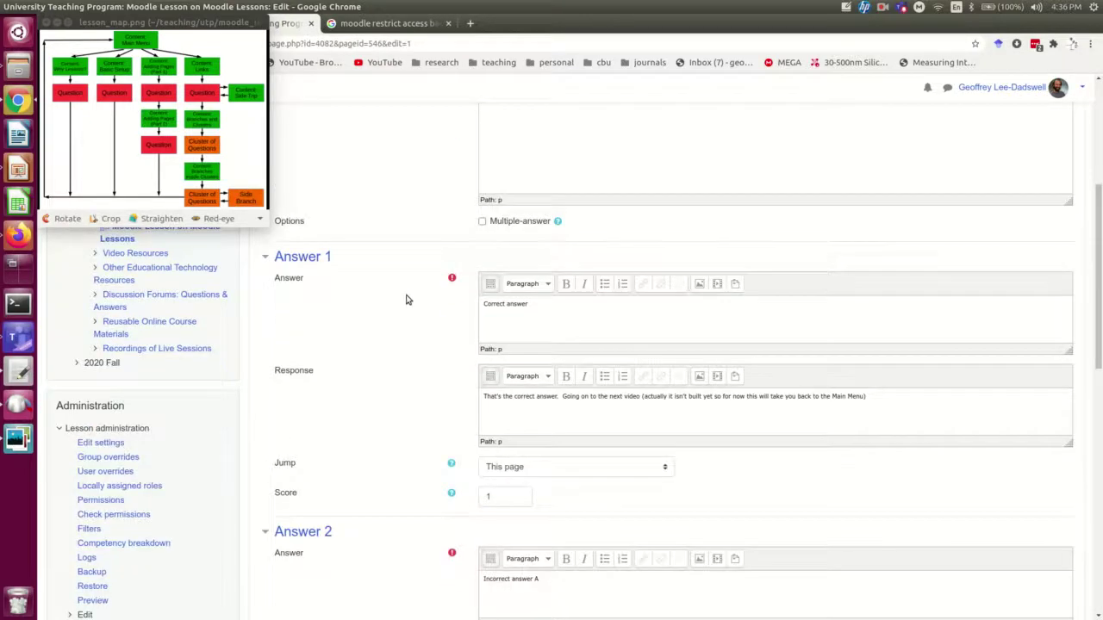
{"action": "scroll", "coordinate": [566, 482], "scroll_direction": "down", "scroll_amount": 4}
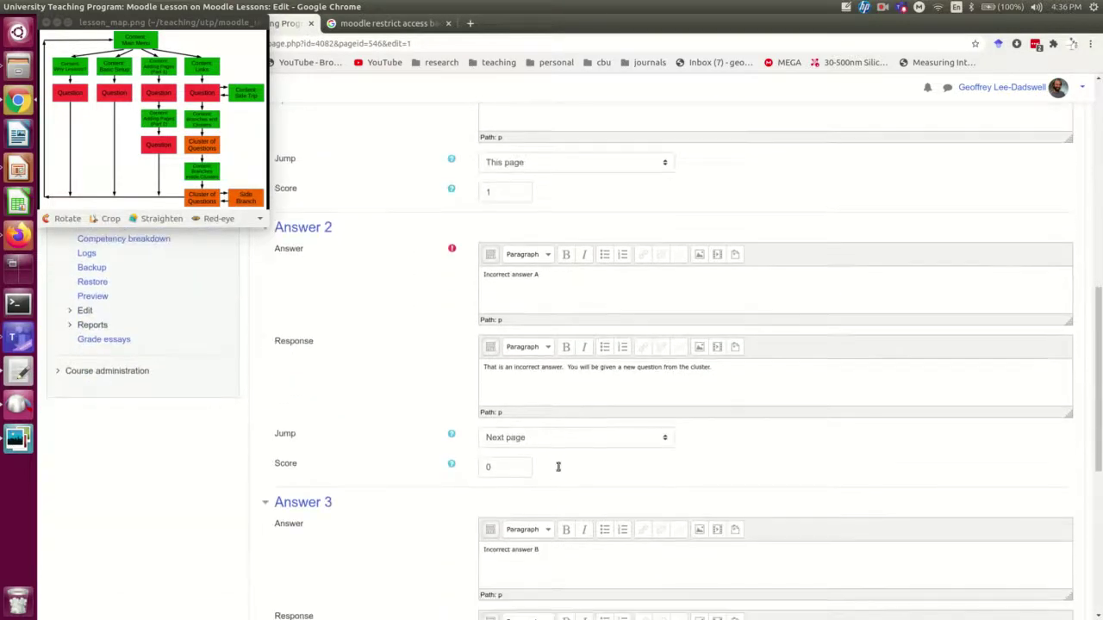
{"action": "scroll", "coordinate": [564, 465], "scroll_direction": "up", "scroll_amount": 5}
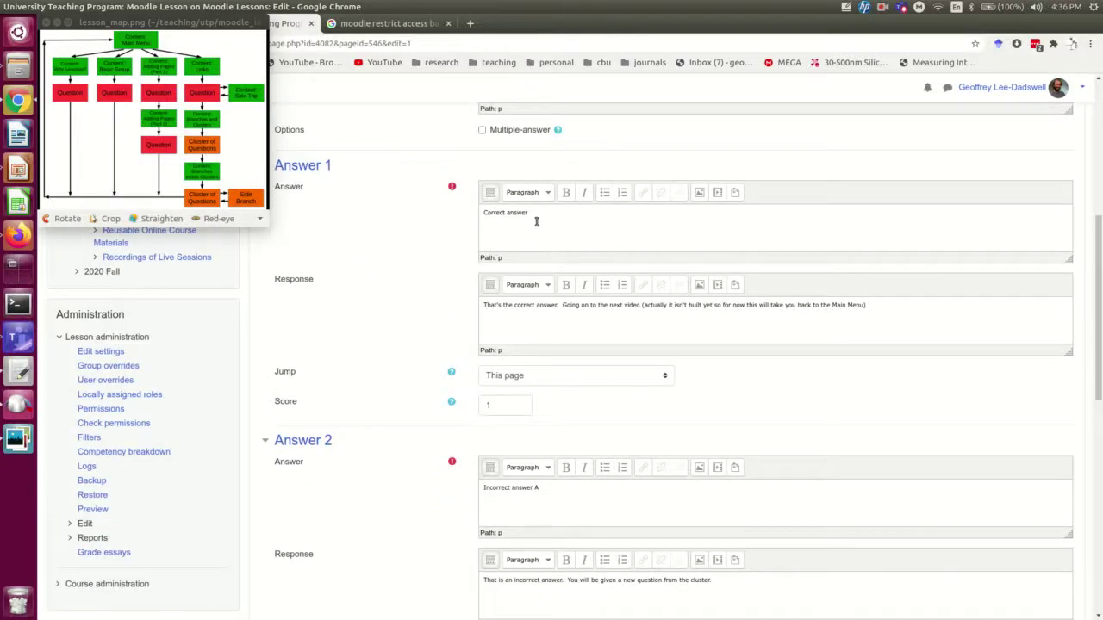
{"action": "scroll", "coordinate": [517, 345], "scroll_direction": "down", "scroll_amount": 2}
{"action": "left_click", "coordinate": [568, 321]}
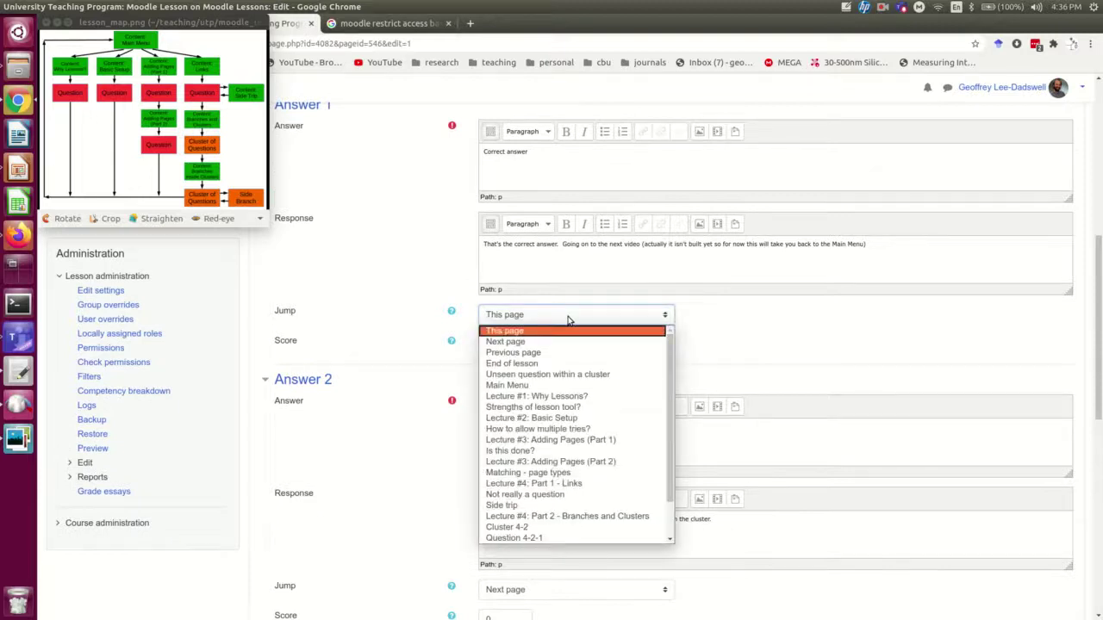
{"action": "scroll", "coordinate": [560, 388], "scroll_direction": "down", "scroll_amount": 1}
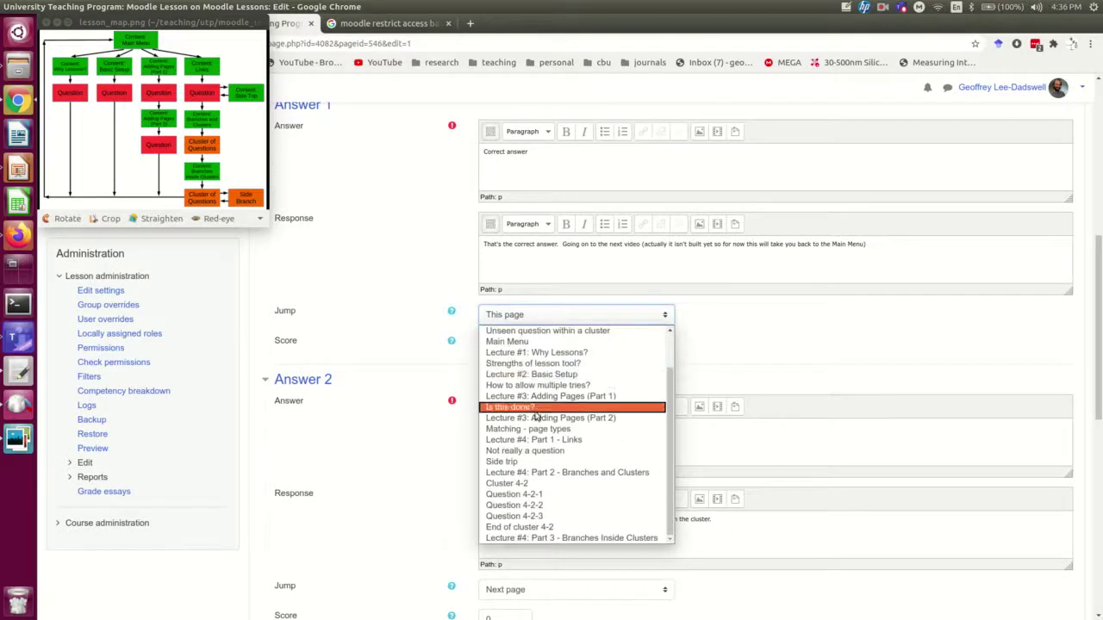
{"action": "left_click", "coordinate": [548, 527]}
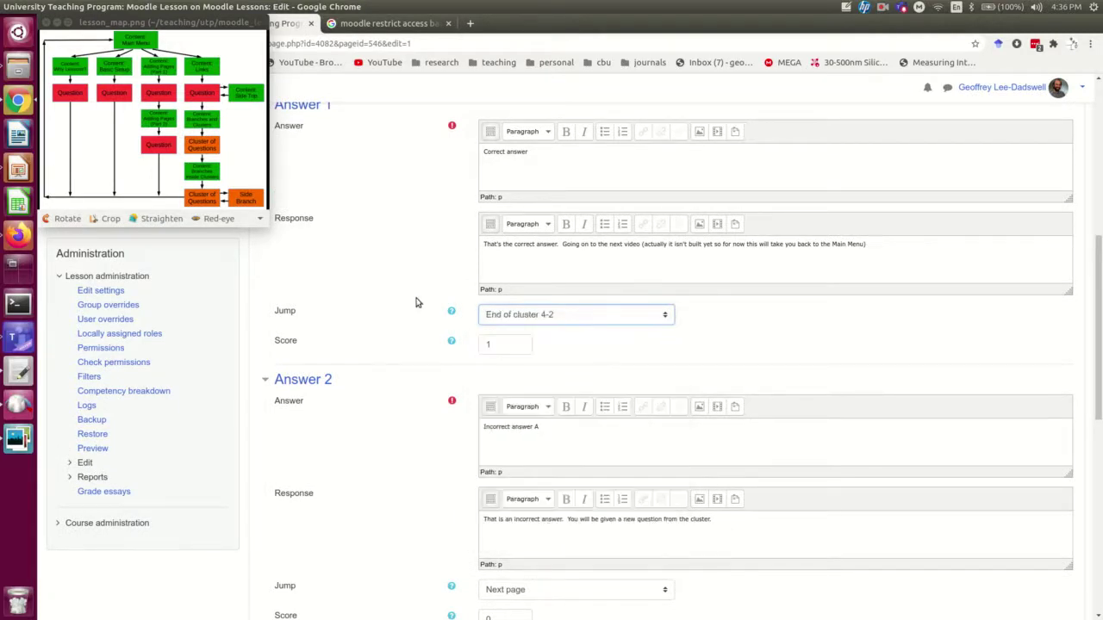
- Set the jumps of Answers 2 and 3 to "Unseen question within a cluster" and save the question page
{"action": "scroll", "coordinate": [430, 293], "scroll_direction": "down", "scroll_amount": 3}
{"action": "left_click", "coordinate": [518, 347]}
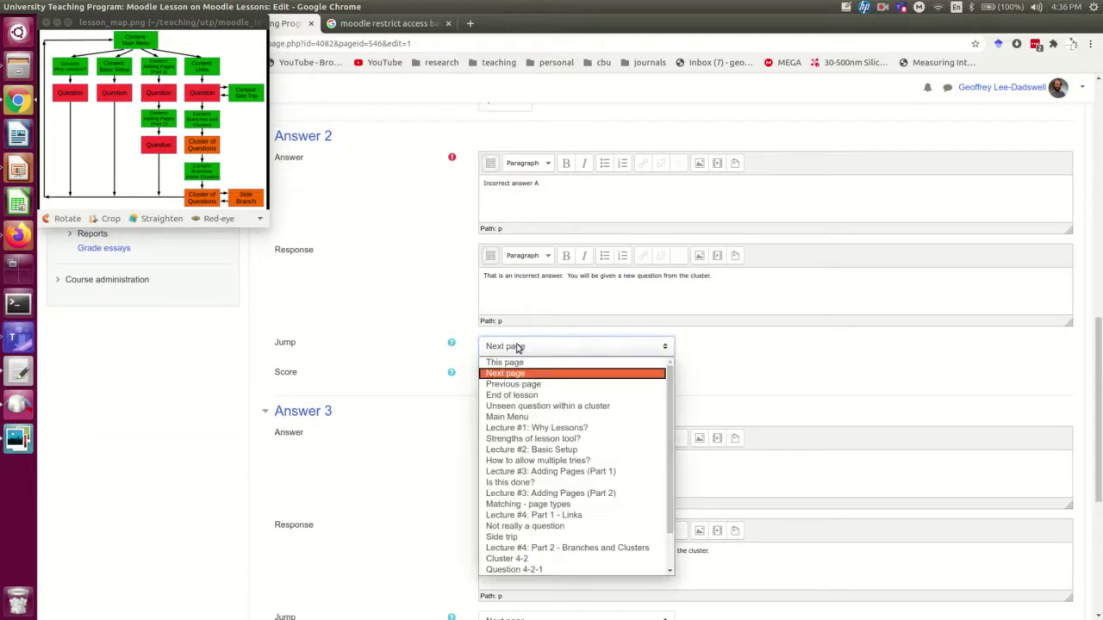
{"action": "left_click", "coordinate": [550, 407]}
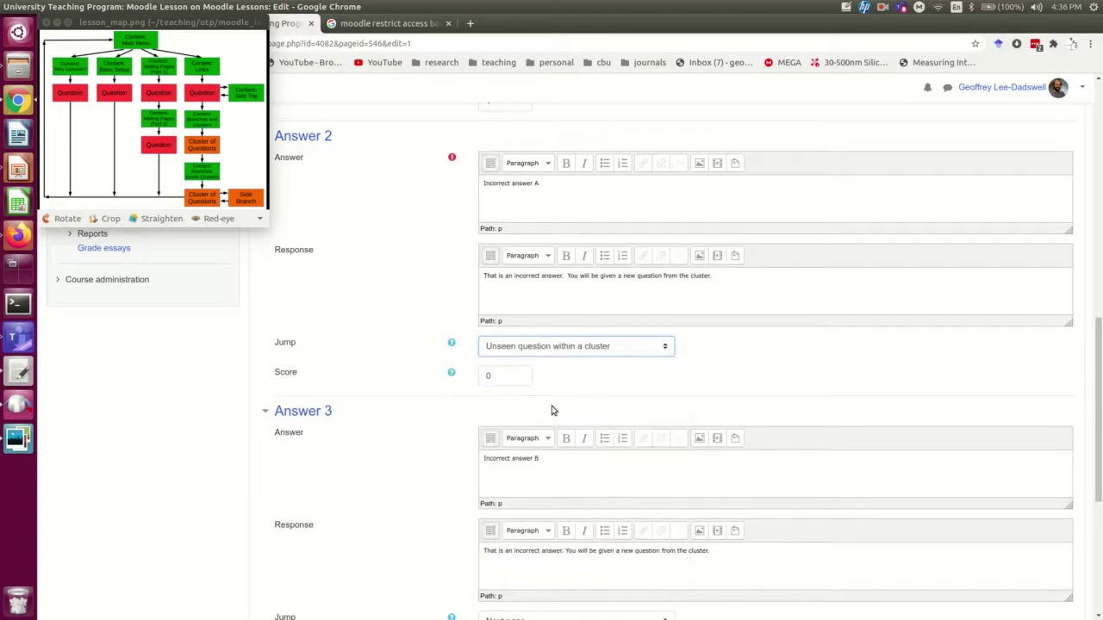
{"action": "scroll", "coordinate": [430, 282], "scroll_direction": "down", "scroll_amount": 5}
{"action": "left_click", "coordinate": [524, 409]}
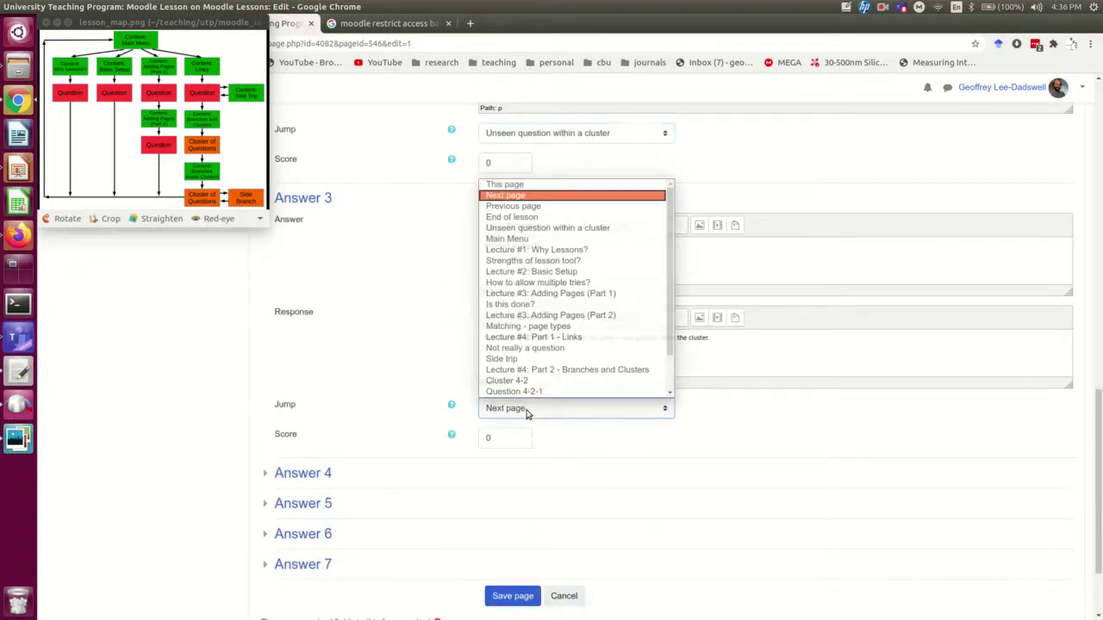
{"action": "left_click", "coordinate": [547, 227]}
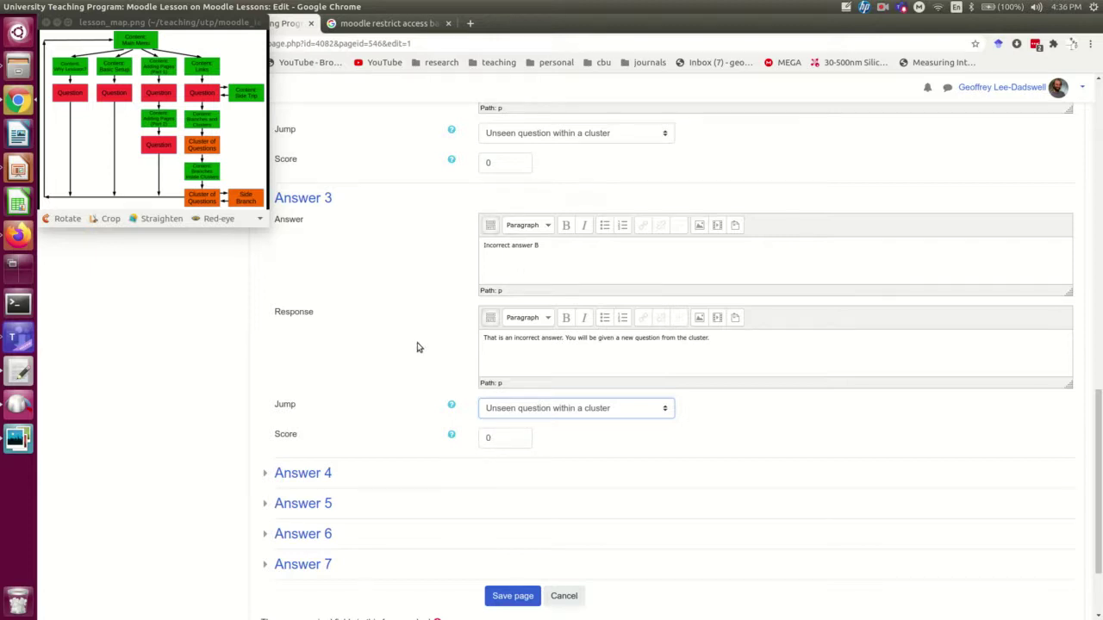
{"action": "scroll", "coordinate": [419, 382], "scroll_direction": "up", "scroll_amount": 4}
{"action": "scroll", "coordinate": [419, 382], "scroll_direction": "down", "scroll_amount": 7}
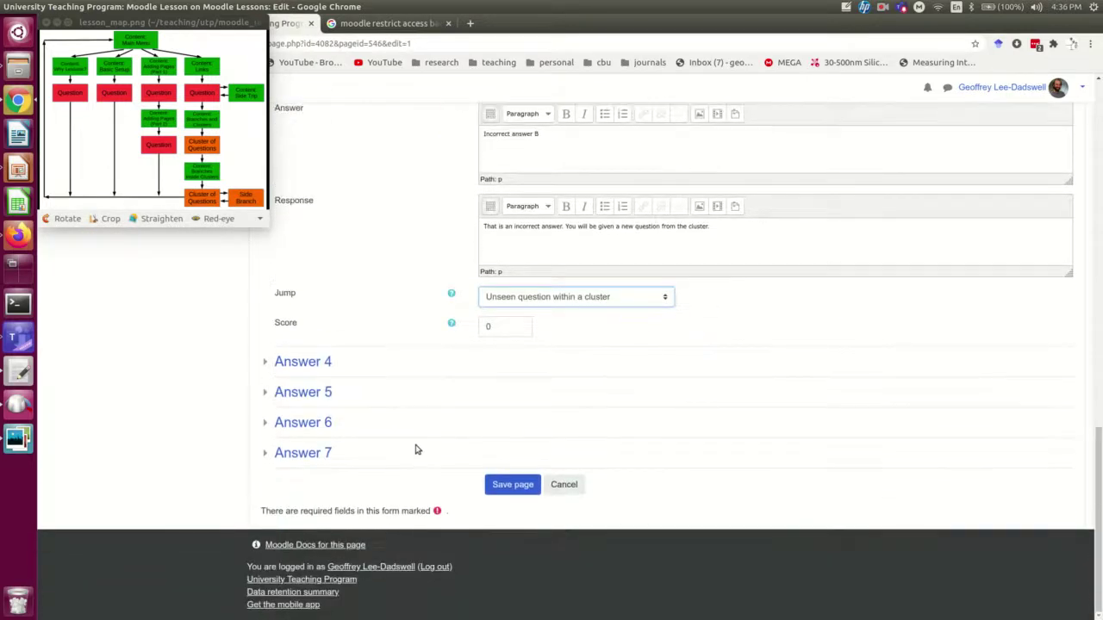
{"action": "left_click", "coordinate": [513, 484]}
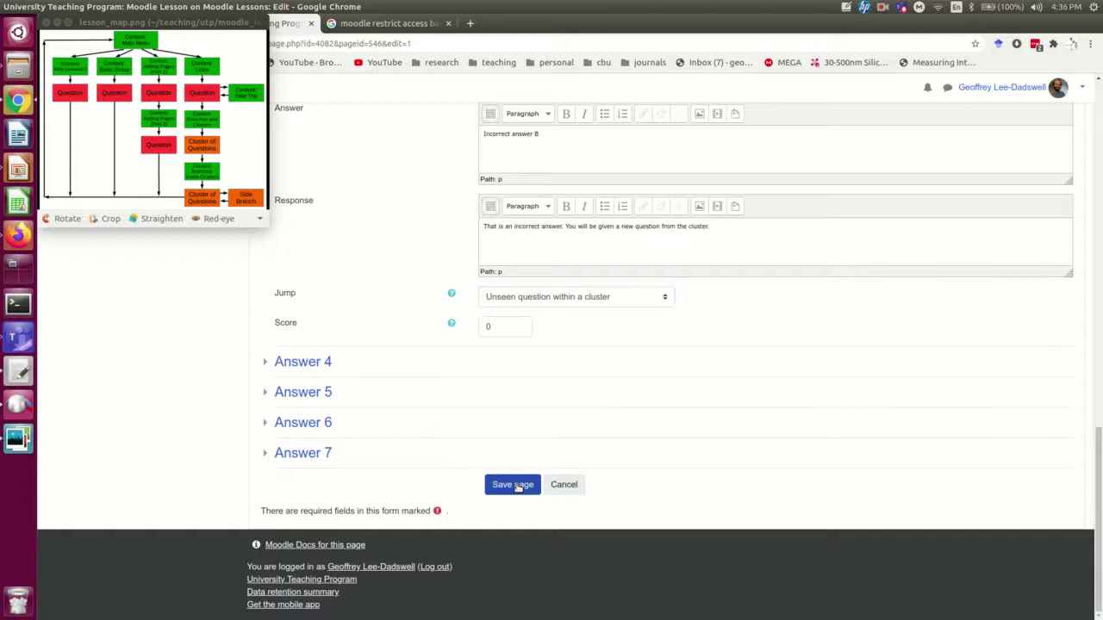
- Open Question 4-2-2, check its contents and answer jumps, and save it to return to the lesson's page list
{"action": "scroll", "coordinate": [447, 293], "scroll_direction": "up", "scroll_amount": 5}
{"action": "scroll", "coordinate": [438, 320], "scroll_direction": "down", "scroll_amount": 4}
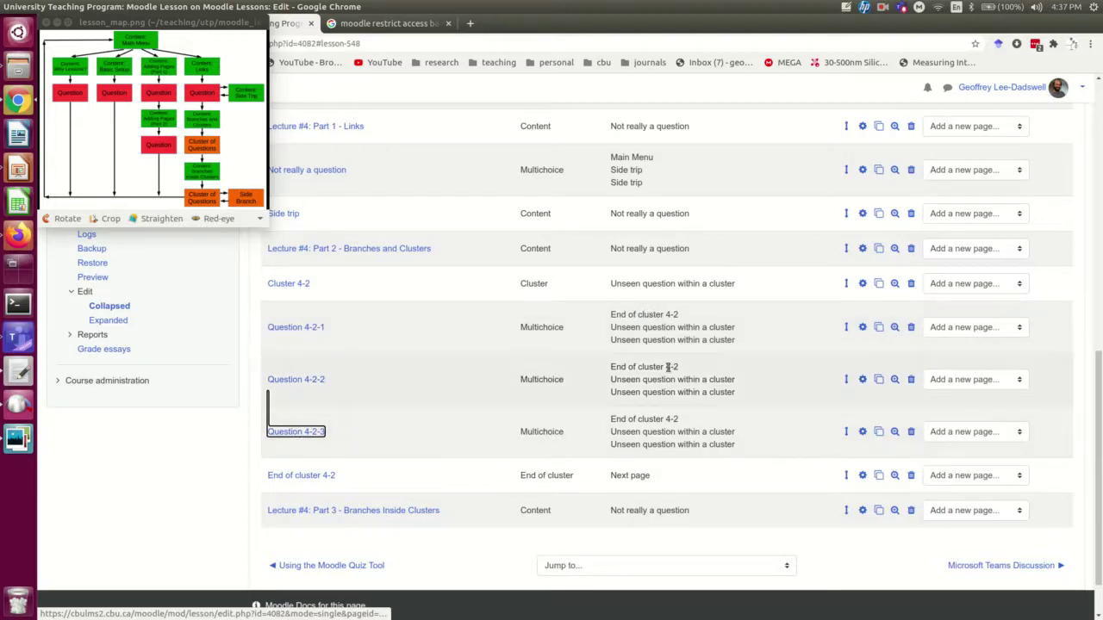
{"action": "left_click", "coordinate": [862, 380]}
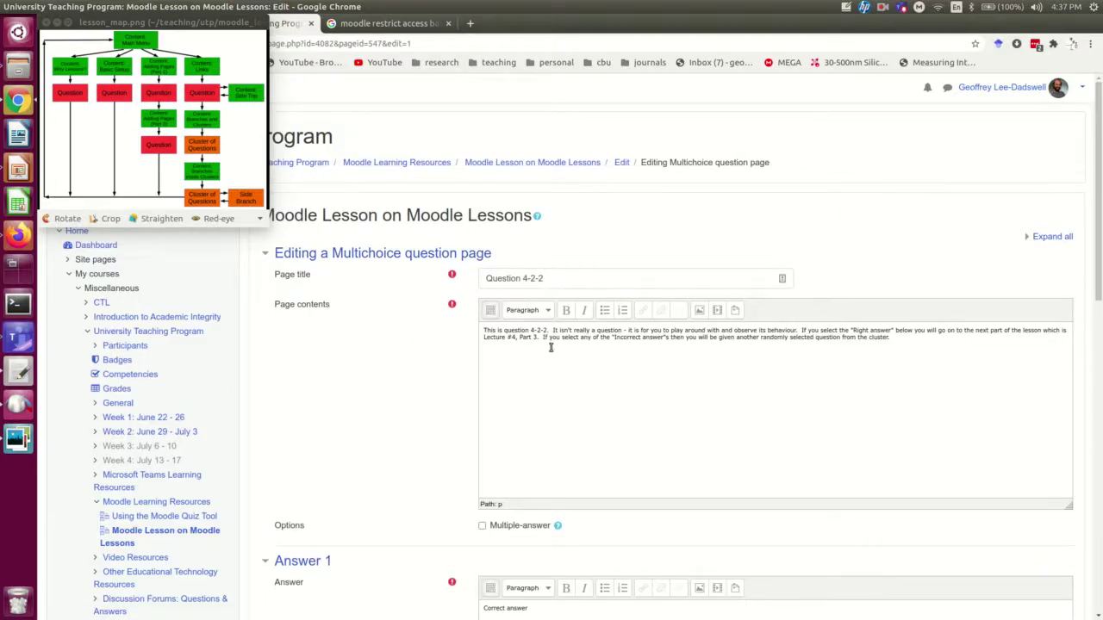
{"action": "left_click_drag", "start_coordinate": [549, 332], "coordinate": [481, 333]}
{"action": "left_click", "coordinate": [570, 358]}
{"action": "scroll", "coordinate": [366, 409], "scroll_direction": "down", "scroll_amount": 2}
{"action": "scroll", "coordinate": [387, 405], "scroll_direction": "down", "scroll_amount": 8}
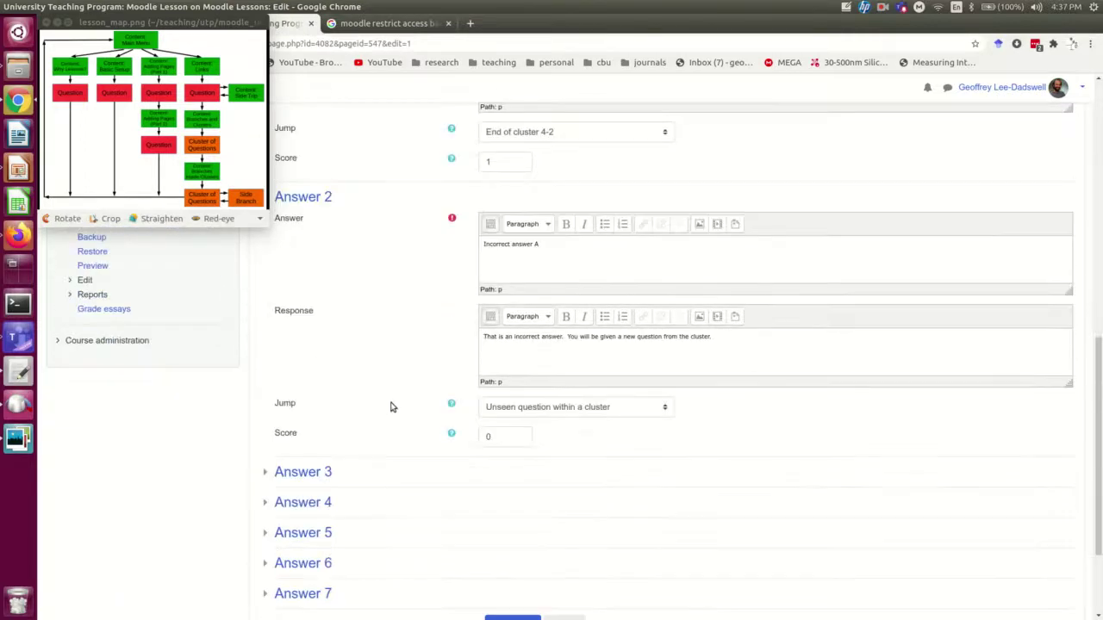
{"action": "left_click", "coordinate": [514, 484]}
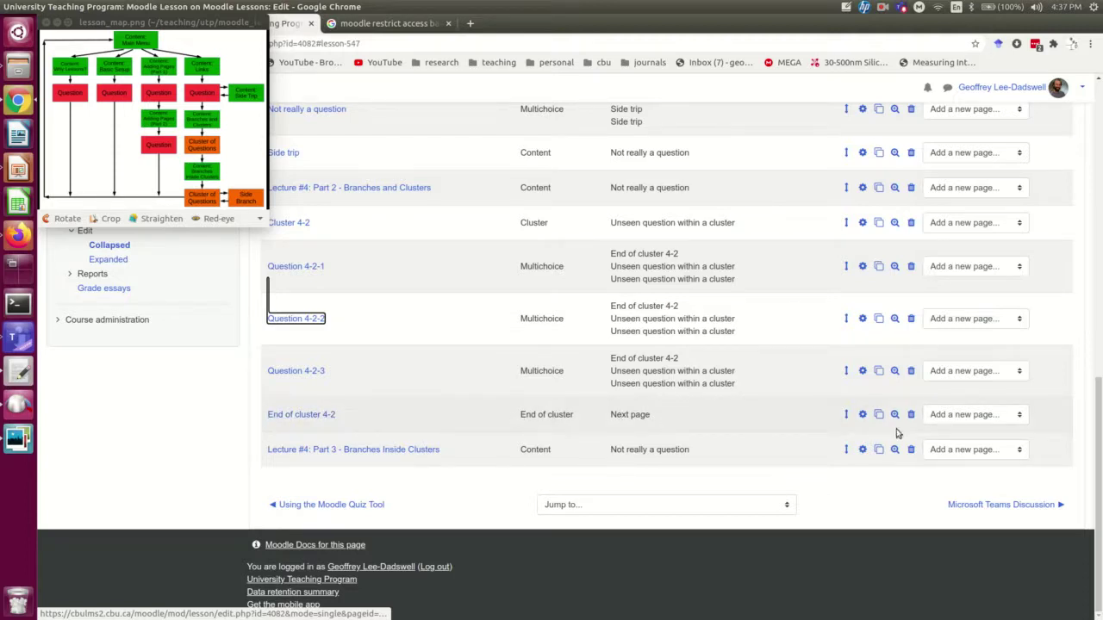
- Set the jump of the "End of cluster 4-2" page to Main Menu and save the page
{"action": "left_click", "coordinate": [862, 415]}
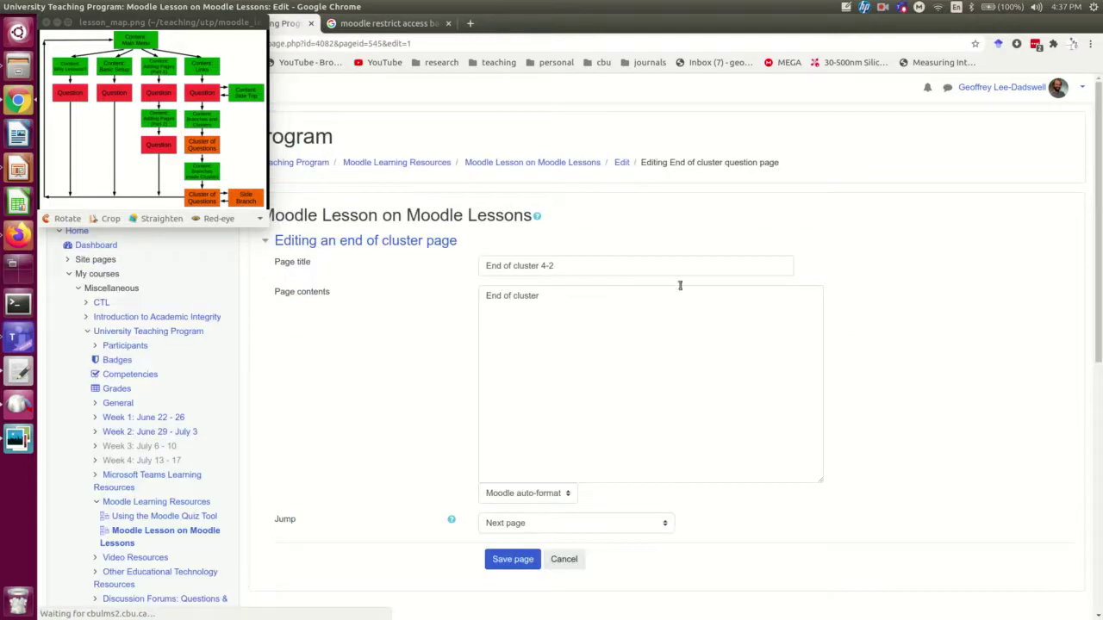
{"action": "scroll", "coordinate": [428, 342], "scroll_direction": "down", "scroll_amount": 4}
{"action": "left_click", "coordinate": [556, 341]}
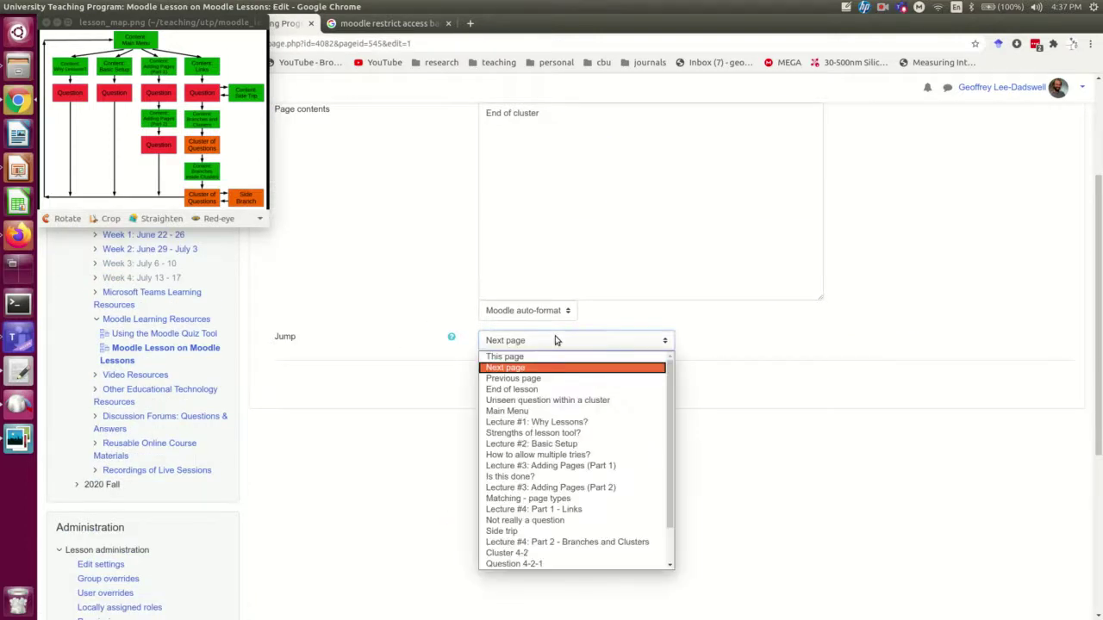
{"action": "left_click", "coordinate": [530, 412]}
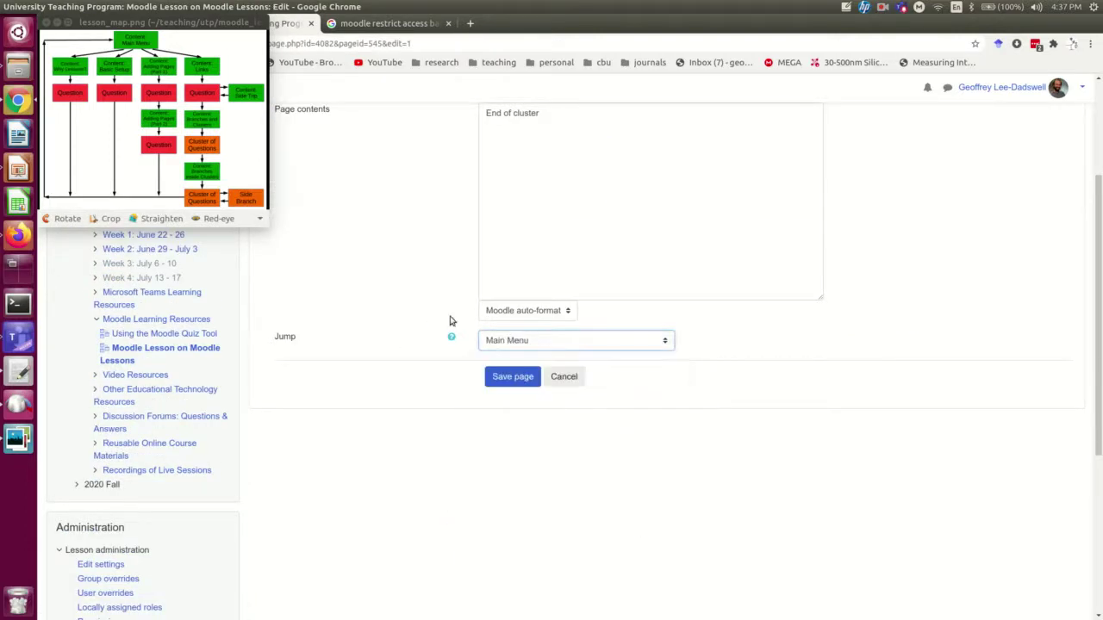
{"action": "left_click", "coordinate": [521, 382]}
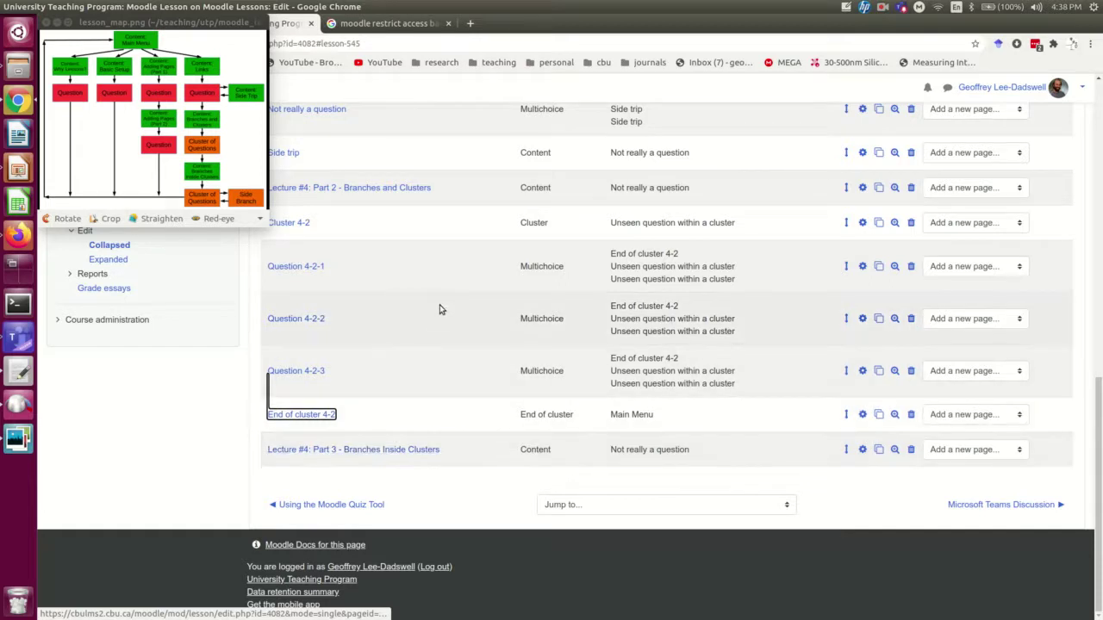
{"action": "scroll", "coordinate": [439, 318], "scroll_direction": "up", "scroll_amount": 2}
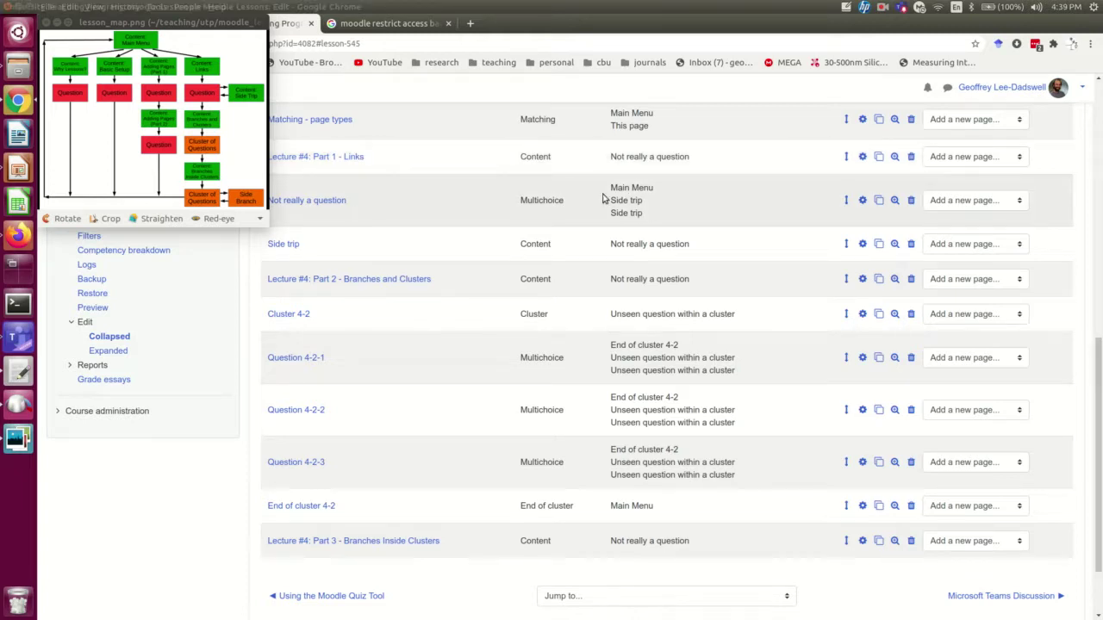
{"action": "mouse_move", "coordinate": [603, 204]}
{"action": "left_mouse_down"}
{"action": "mouse_move", "coordinate": [677, 191]}
{"action": "mouse_move", "coordinate": [601, 200]}
{"action": "left_mouse_up"}
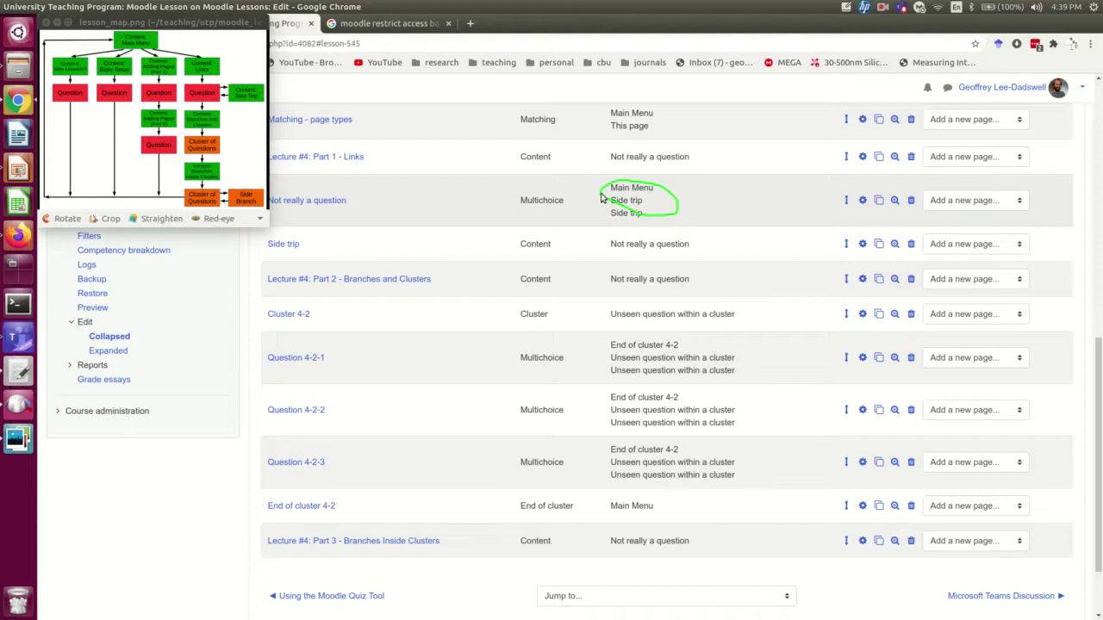
{"action": "left_click_drag", "start_coordinate": [603, 195], "coordinate": [425, 263]}
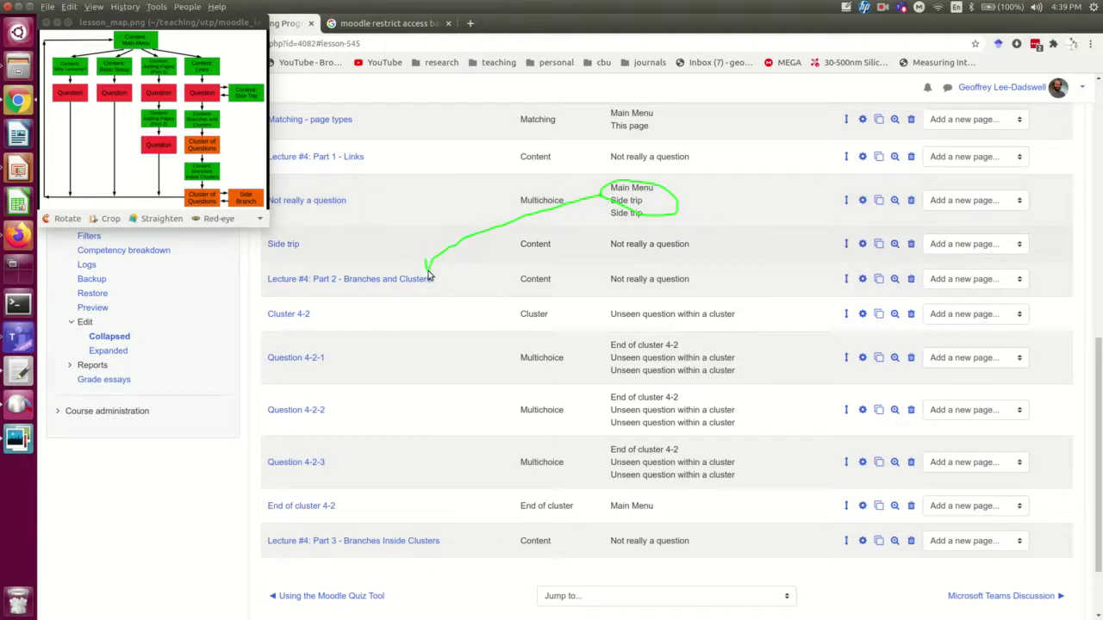
{"action": "mouse_move", "coordinate": [275, 285]}
{"action": "left_mouse_down"}
{"action": "mouse_move", "coordinate": [429, 292]}
{"action": "mouse_move", "coordinate": [362, 268]}
{"action": "left_mouse_up"}
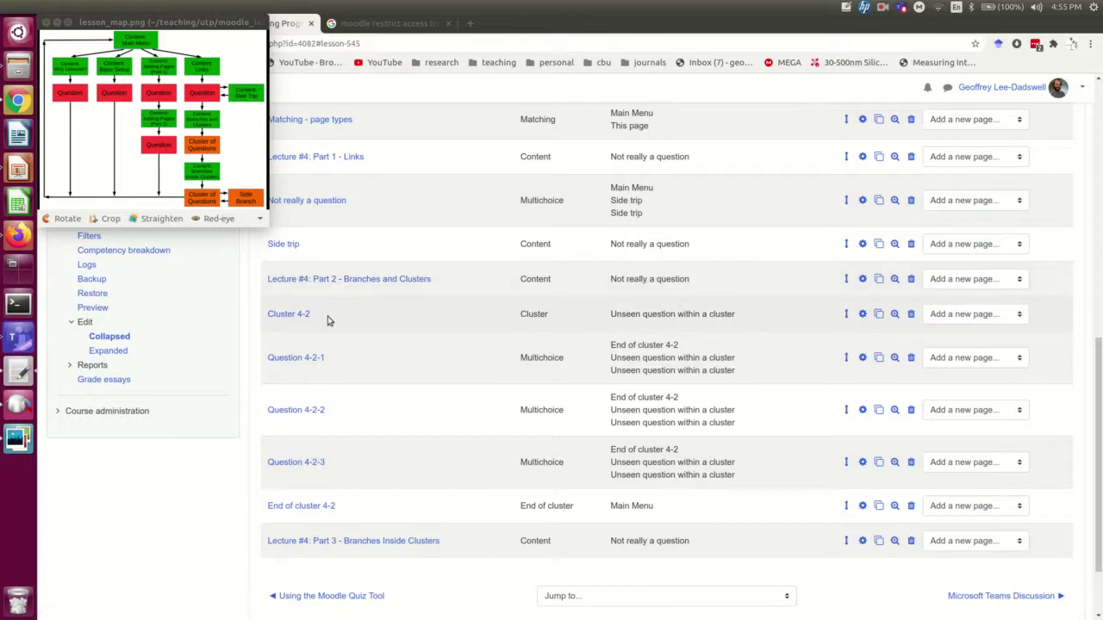
- Set the content jump of "Lecture #4: Part 2 - Branches and Clusters" to "Cluster 4-2" and save the page
{"action": "left_click", "coordinate": [863, 279]}
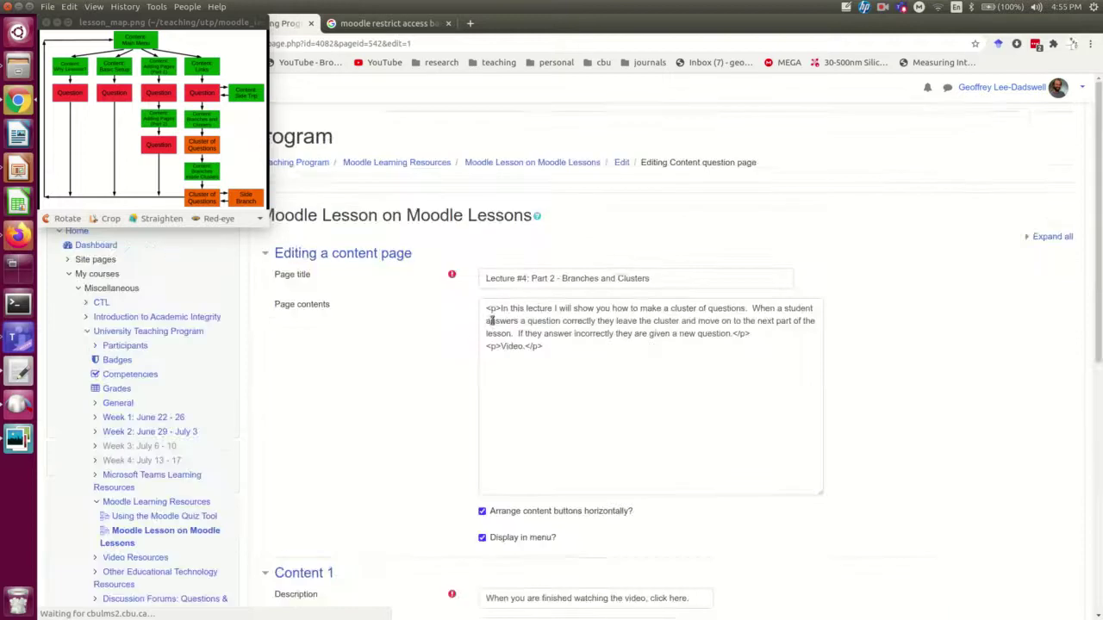
{"action": "scroll", "coordinate": [448, 341], "scroll_direction": "down", "scroll_amount": 5}
{"action": "left_click", "coordinate": [548, 340]}
{"action": "left_click", "coordinate": [517, 507]}
{"action": "left_click", "coordinate": [509, 557]}
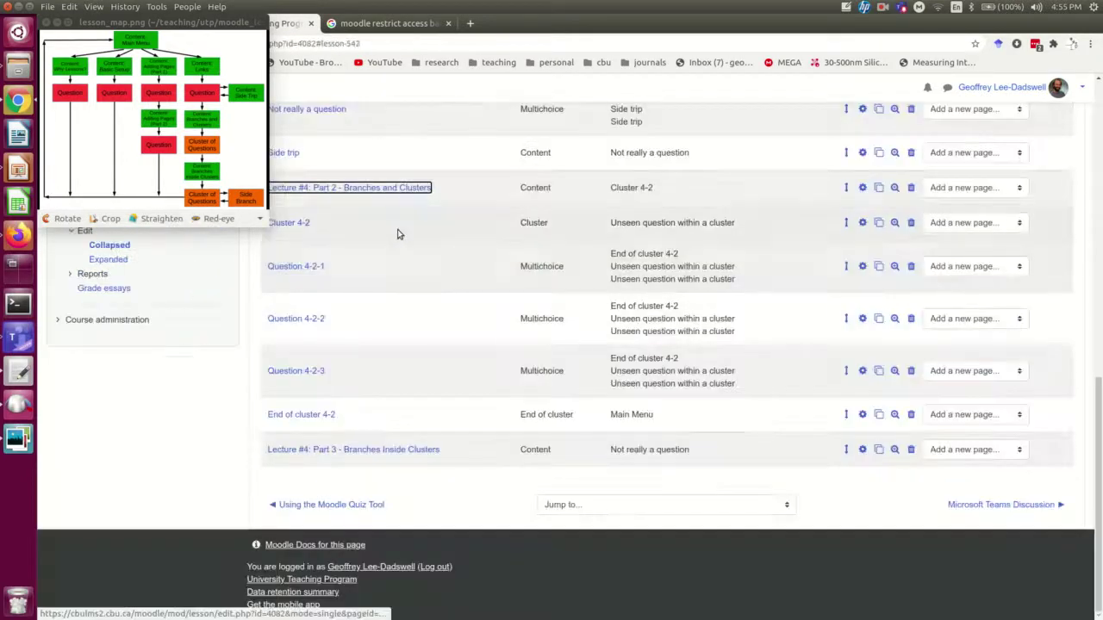
{"action": "left_click", "coordinate": [882, 7]}
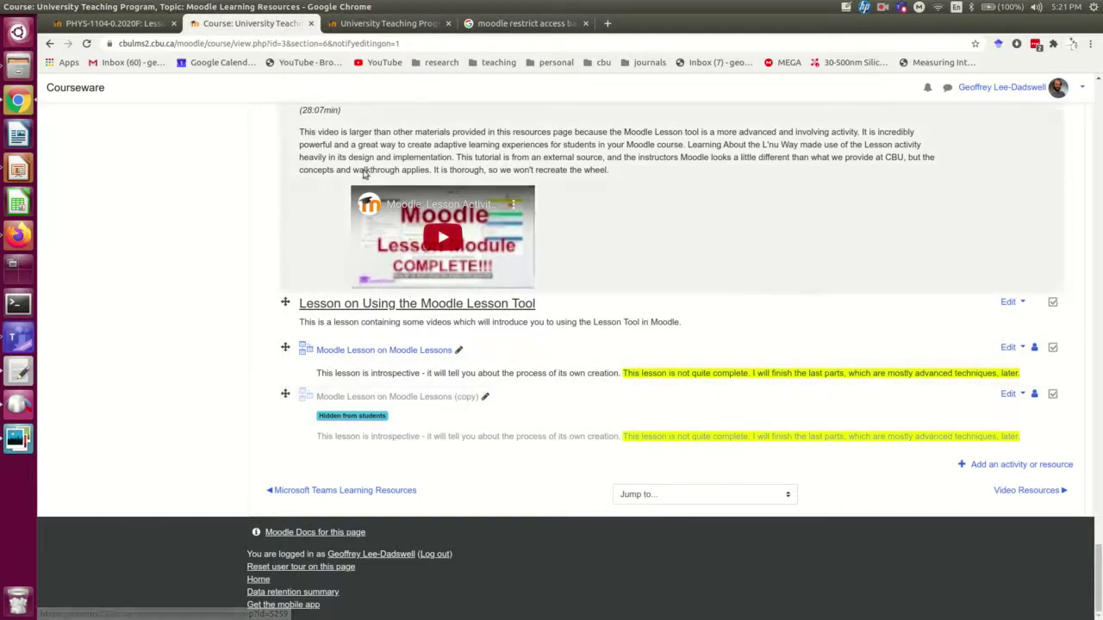
{"action": "left_click", "coordinate": [395, 24]}
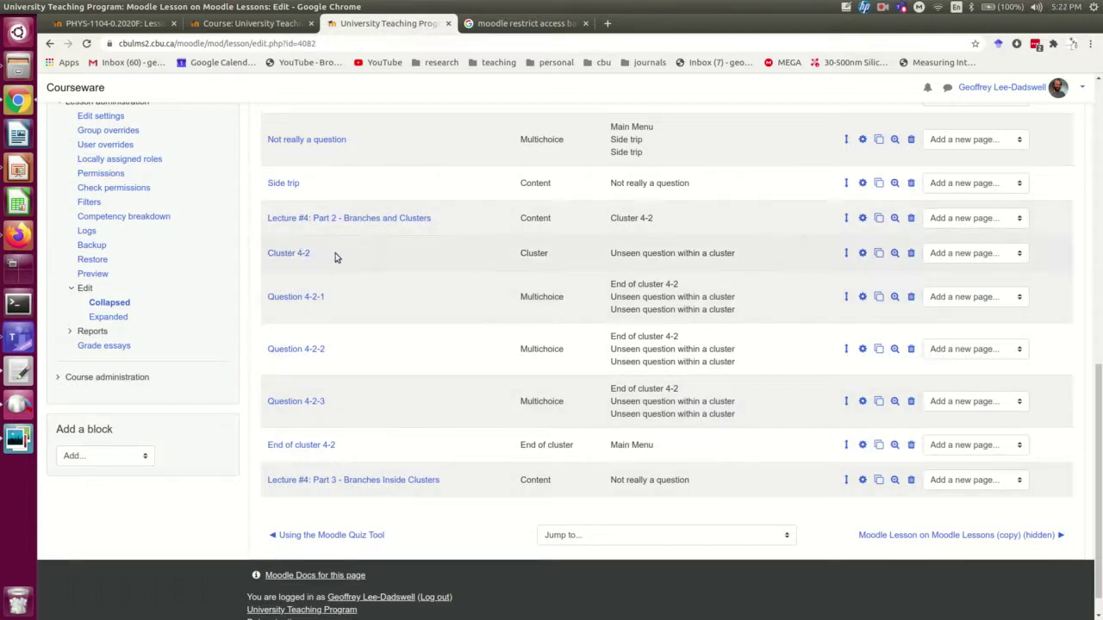
{"action": "mouse_move", "coordinate": [319, 250]}
{"action": "left_mouse_down"}
{"action": "mouse_move", "coordinate": [272, 252]}
{"action": "mouse_move", "coordinate": [255, 455]}
{"action": "mouse_move", "coordinate": [335, 445]}
{"action": "mouse_move", "coordinate": [316, 254]}
{"action": "left_mouse_up"}
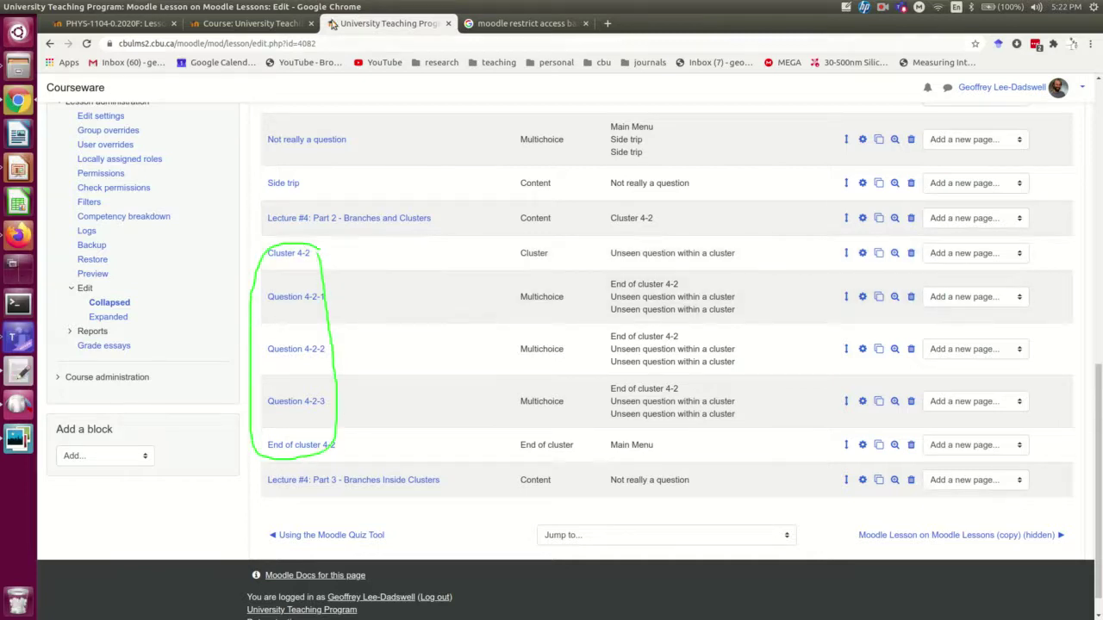
- Open the hidden "Moodle Lesson on Moodle Lessons (copy)" for editing and delete its "Cluster 4-2" page
{"action": "left_click", "coordinate": [259, 23]}
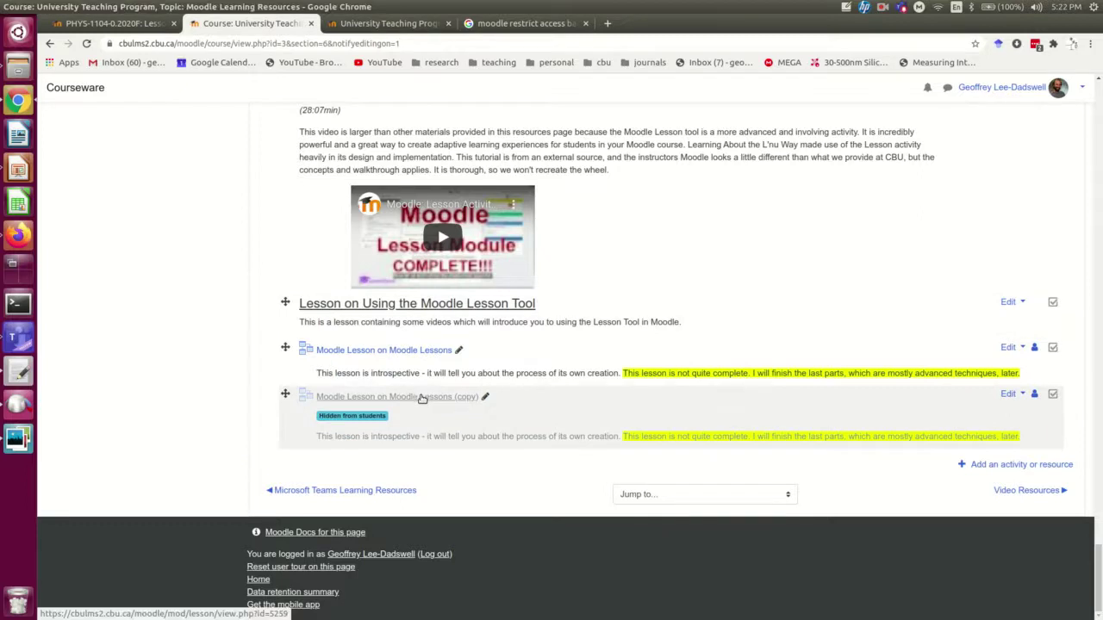
{"action": "left_click", "coordinate": [421, 398]}
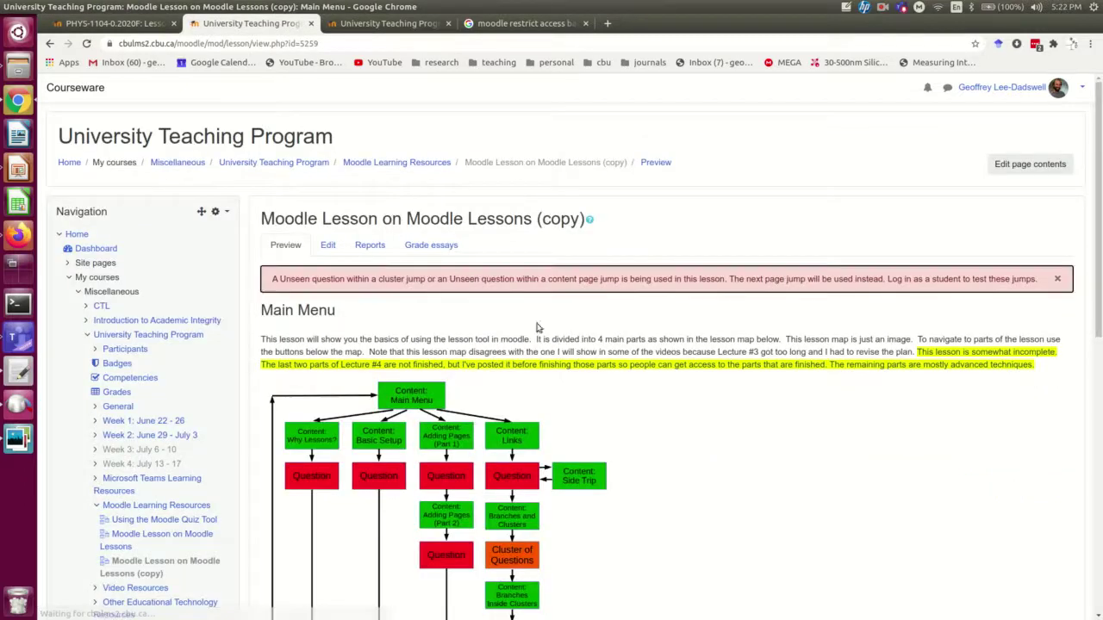
{"action": "left_click", "coordinate": [331, 246]}
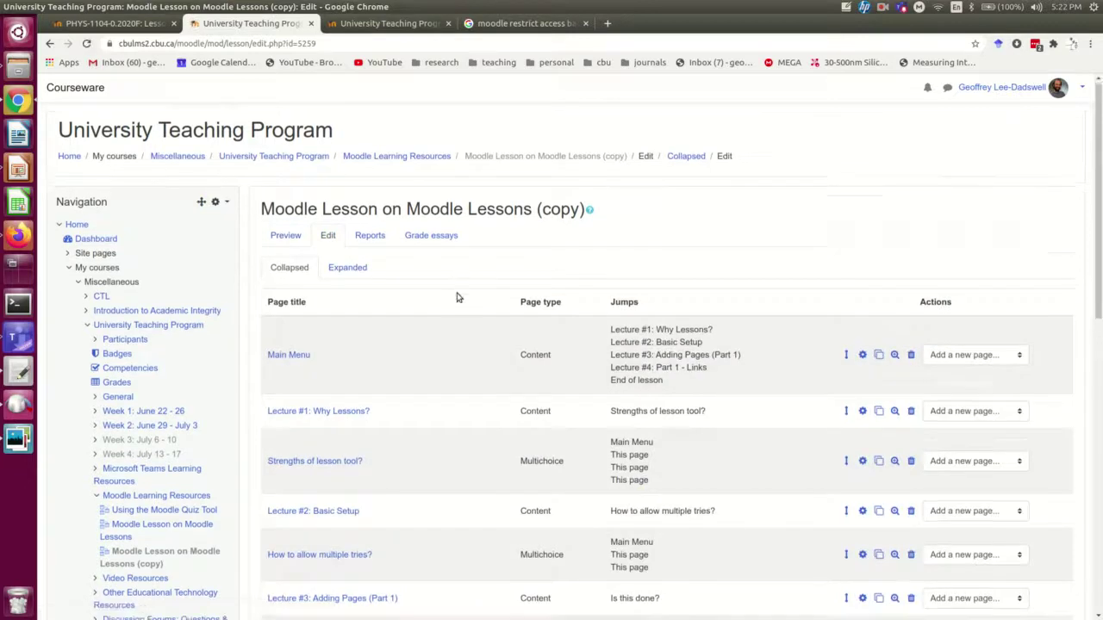
{"action": "scroll", "coordinate": [457, 298], "scroll_direction": "down", "scroll_amount": 10}
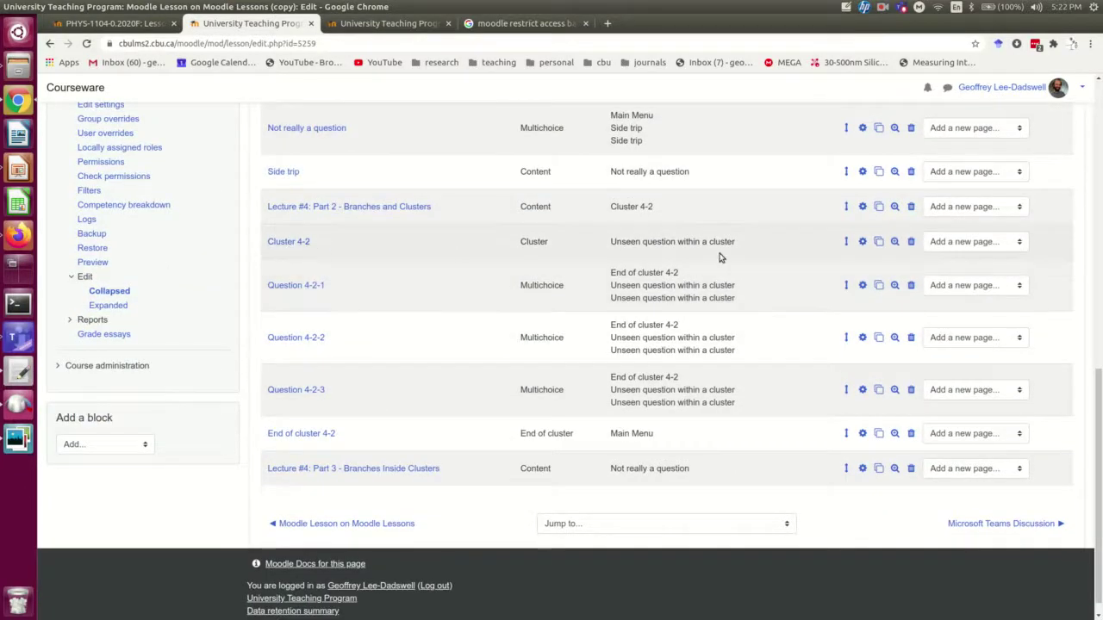
{"action": "left_click", "coordinate": [911, 243]}
{"action": "left_click", "coordinate": [731, 386]}
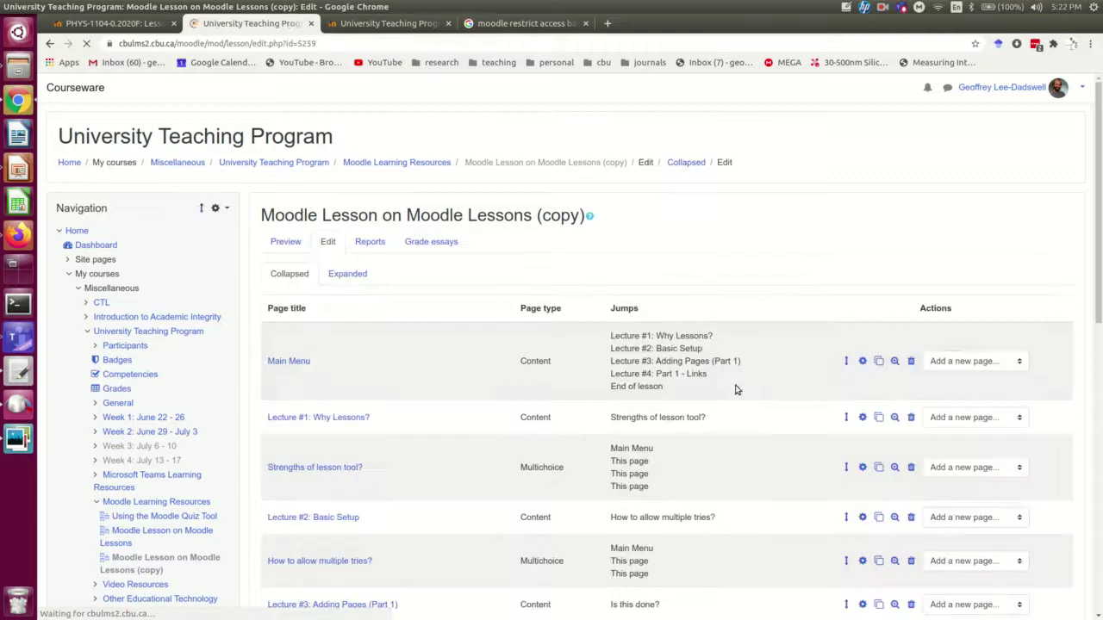
- Delete the "End of cluster 4-2" page from the lesson copy
{"action": "scroll", "coordinate": [430, 328], "scroll_direction": "down", "scroll_amount": 12}
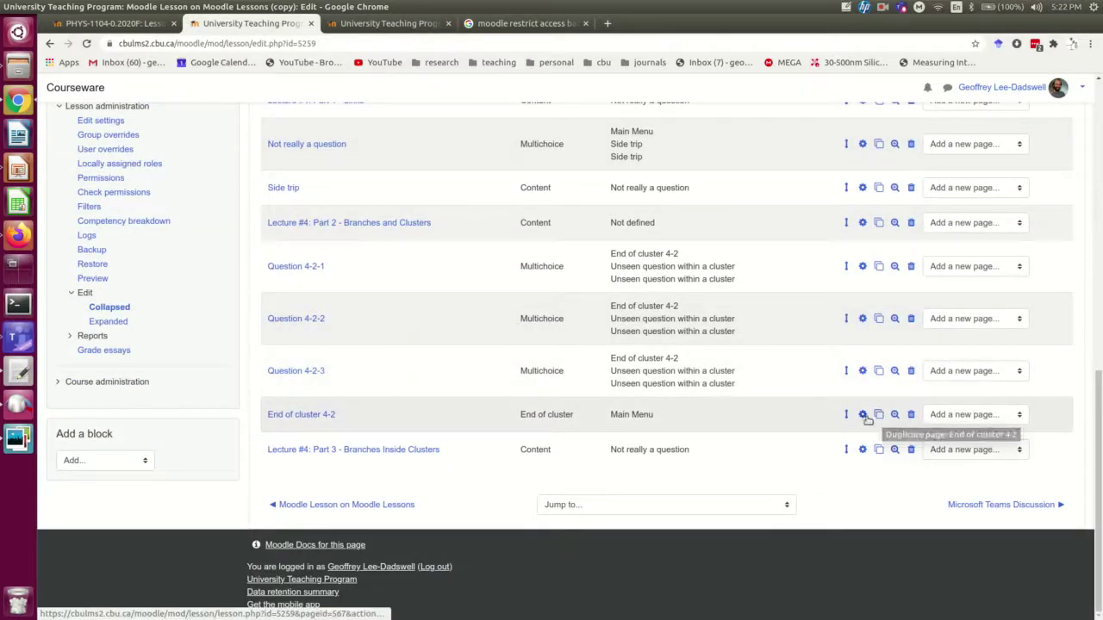
{"action": "left_click", "coordinate": [911, 414]}
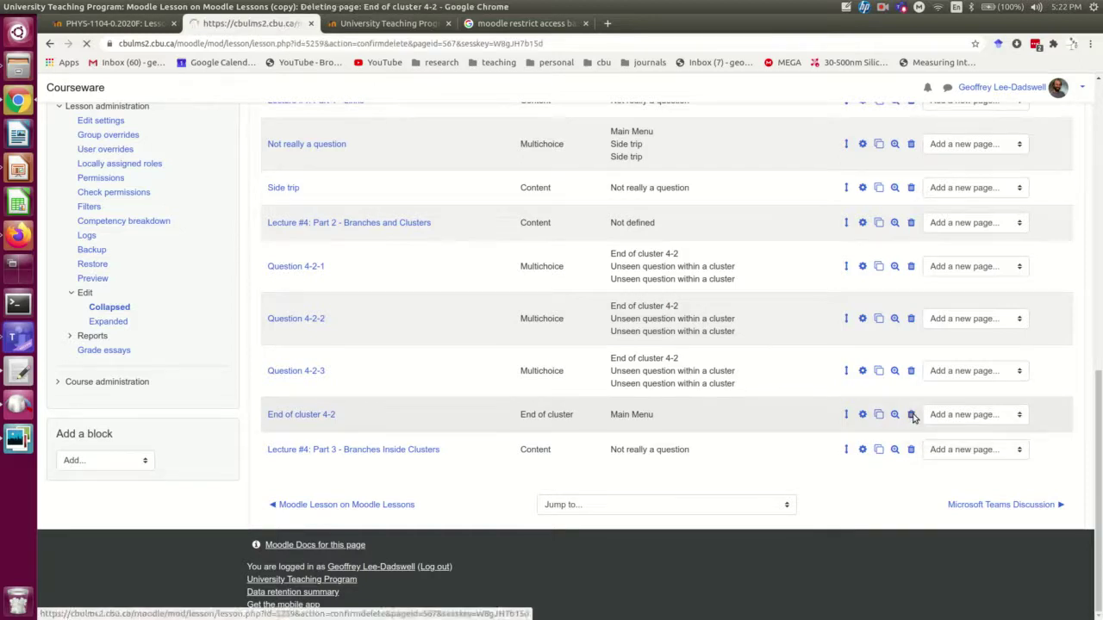
{"action": "left_click", "coordinate": [729, 385]}
- Add an end of branch page directly after Question 4-2-3
{"action": "scroll", "coordinate": [564, 369], "scroll_direction": "down", "scroll_amount": 8}
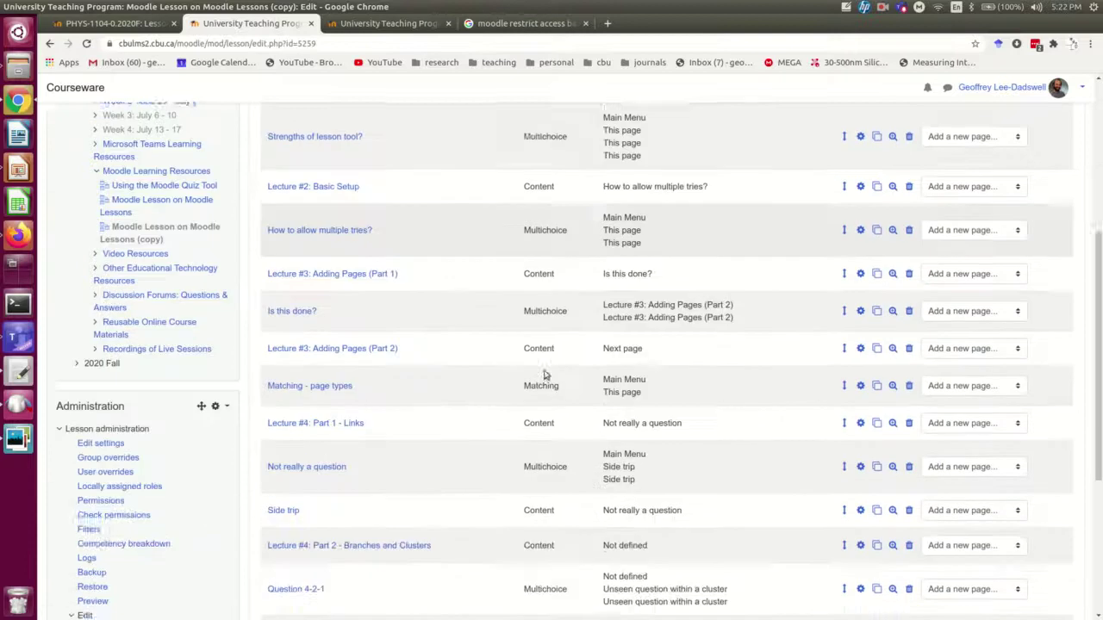
{"action": "scroll", "coordinate": [486, 393], "scroll_direction": "down", "scroll_amount": 1}
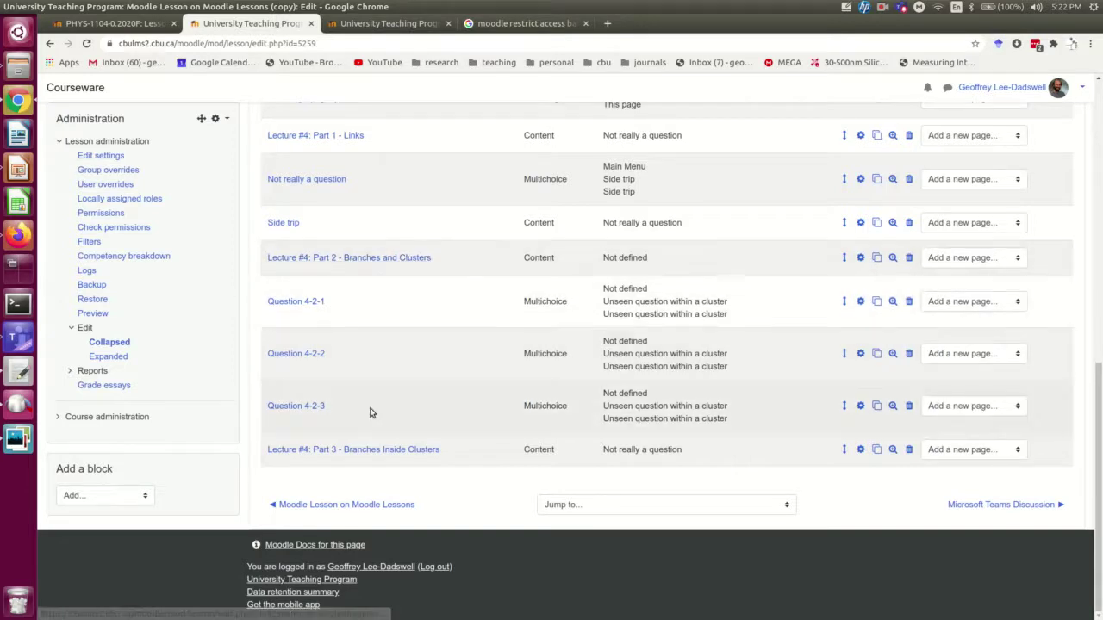
{"action": "left_click", "coordinate": [955, 406]}
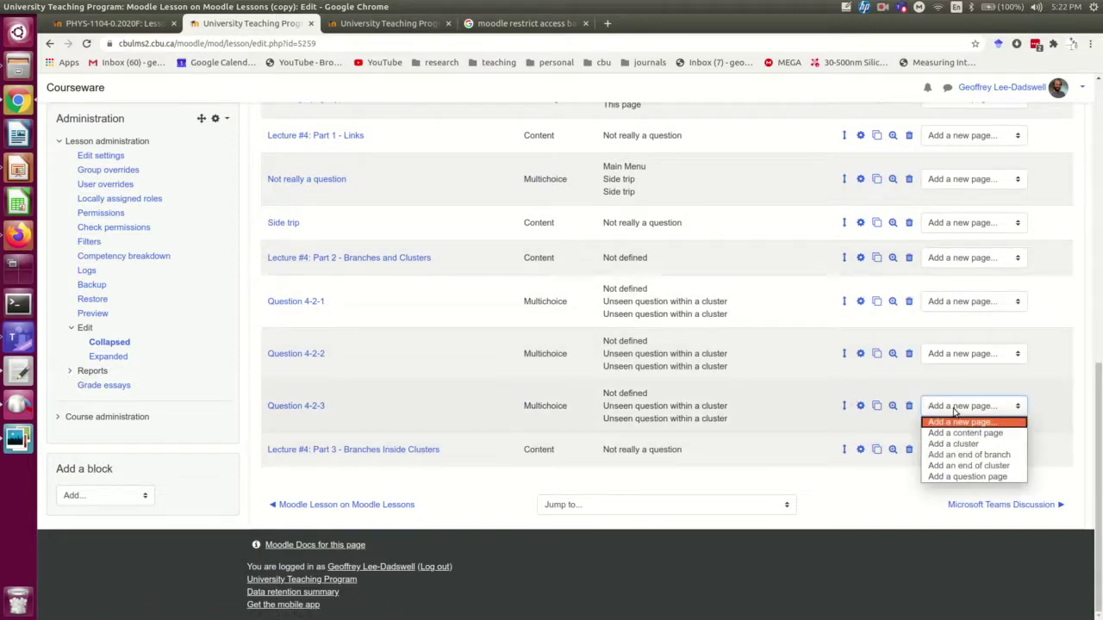
{"action": "left_click", "coordinate": [970, 455]}
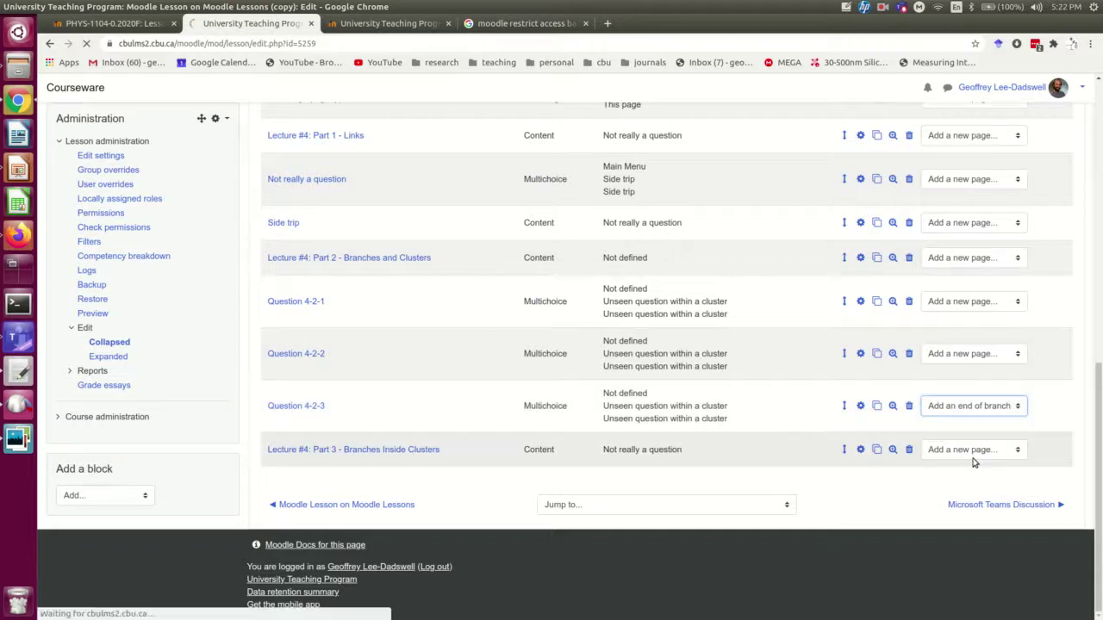
- Retitle the new end of branch page "End of branch 4-2" and save it
{"action": "scroll", "coordinate": [571, 332], "scroll_direction": "down", "scroll_amount": 15}
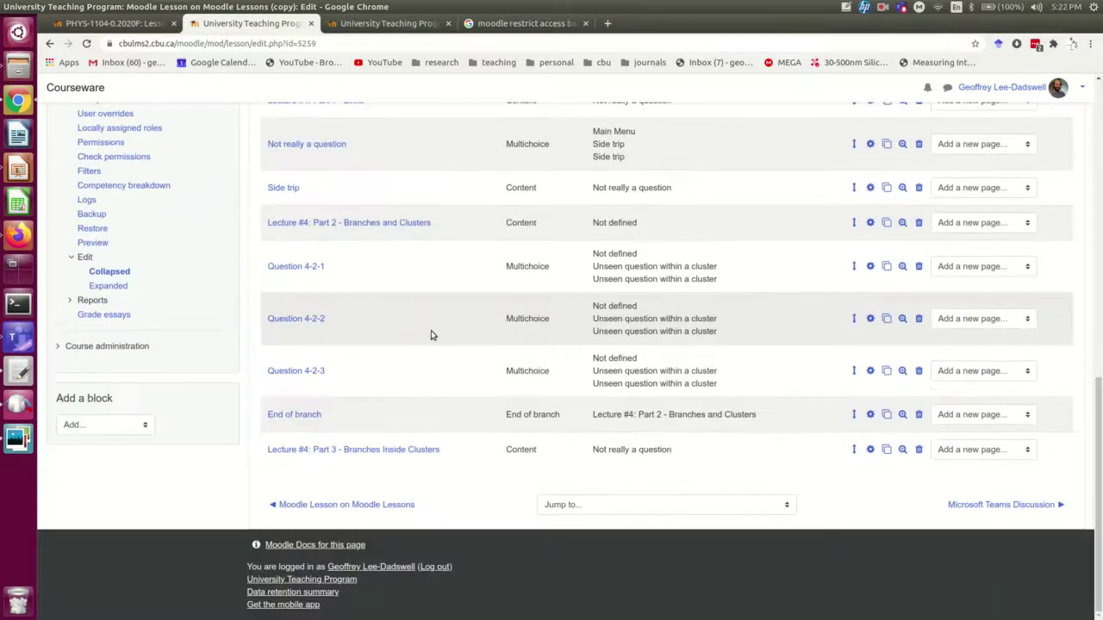
{"action": "left_click", "coordinate": [870, 415]}
{"action": "left_click", "coordinate": [567, 268]}
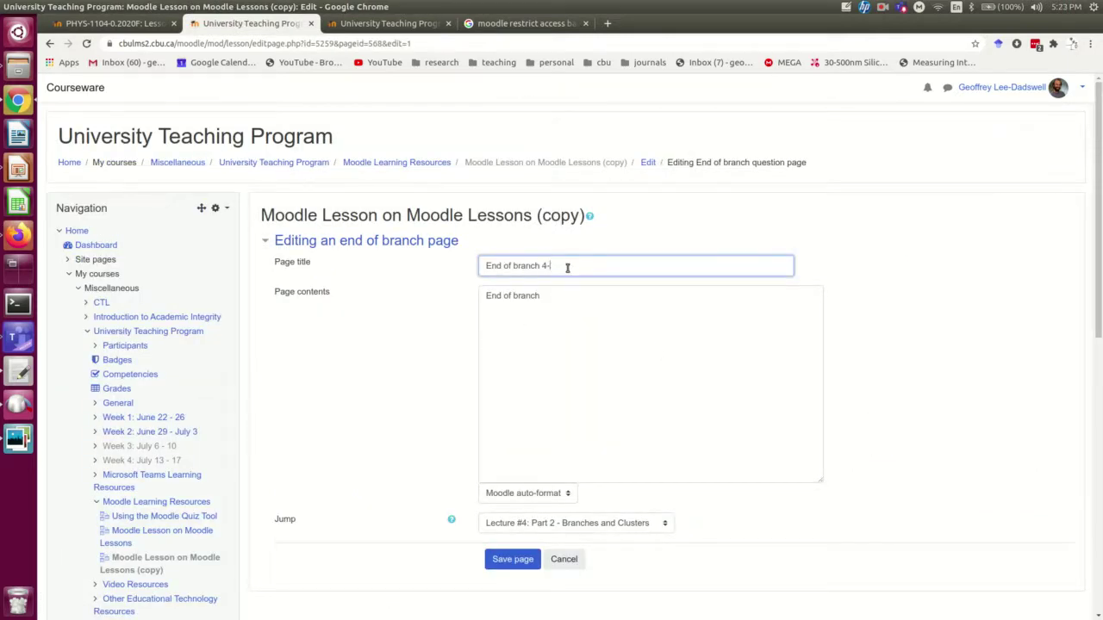
{"action": "left_click", "coordinate": [531, 559]}
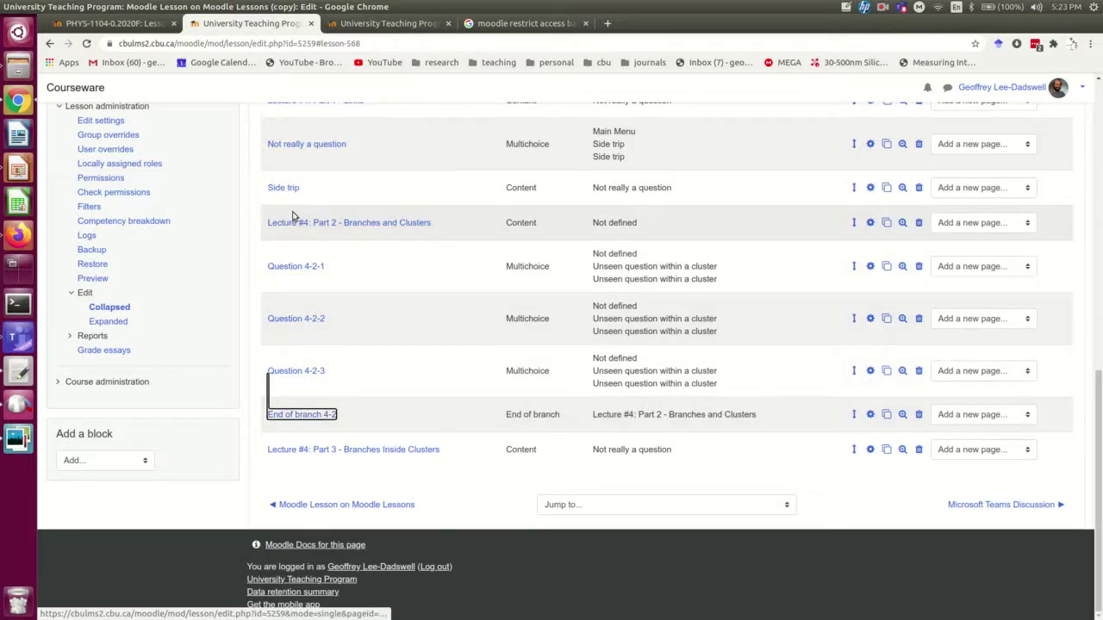
- Mark up the branch structure in the lesson copy: the Lecture #4: Part 2 content page, the three questions and "End of branch 4-2"
{"action": "mouse_move", "coordinate": [283, 207]}
{"action": "left_mouse_down"}
{"action": "mouse_move", "coordinate": [248, 209]}
{"action": "mouse_move", "coordinate": [245, 355]}
{"action": "left_mouse_up"}
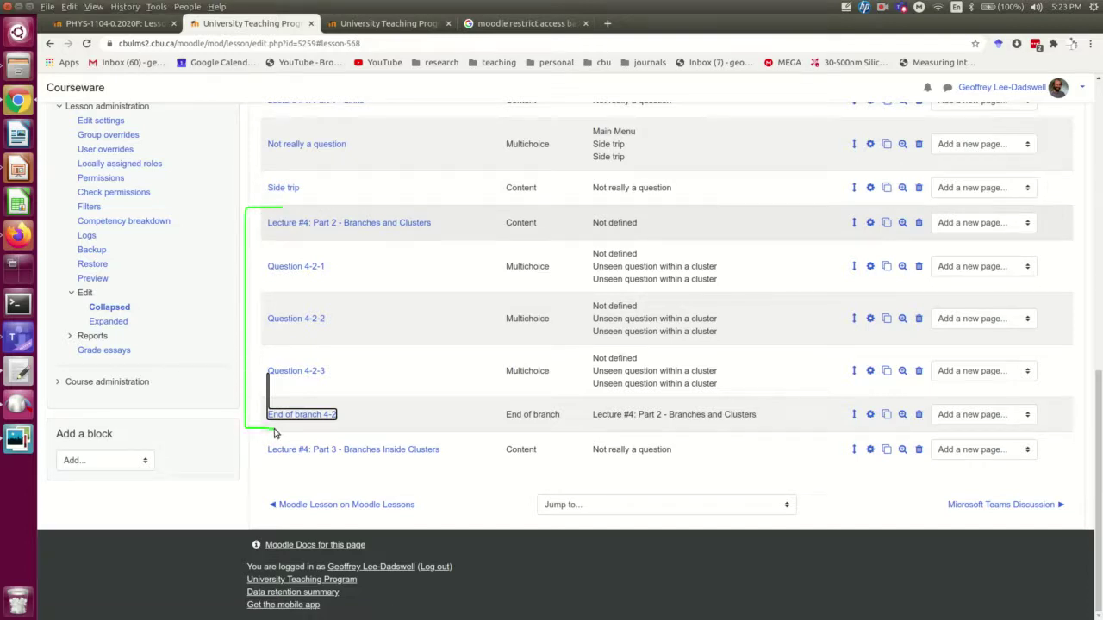
{"action": "mouse_move", "coordinate": [268, 230]}
{"action": "left_mouse_down"}
{"action": "mouse_move", "coordinate": [455, 239]}
{"action": "mouse_move", "coordinate": [299, 207]}
{"action": "left_mouse_up"}
{"action": "left_click_drag", "start_coordinate": [376, 180], "coordinate": [363, 199]}
{"action": "key", "text": "alt"}
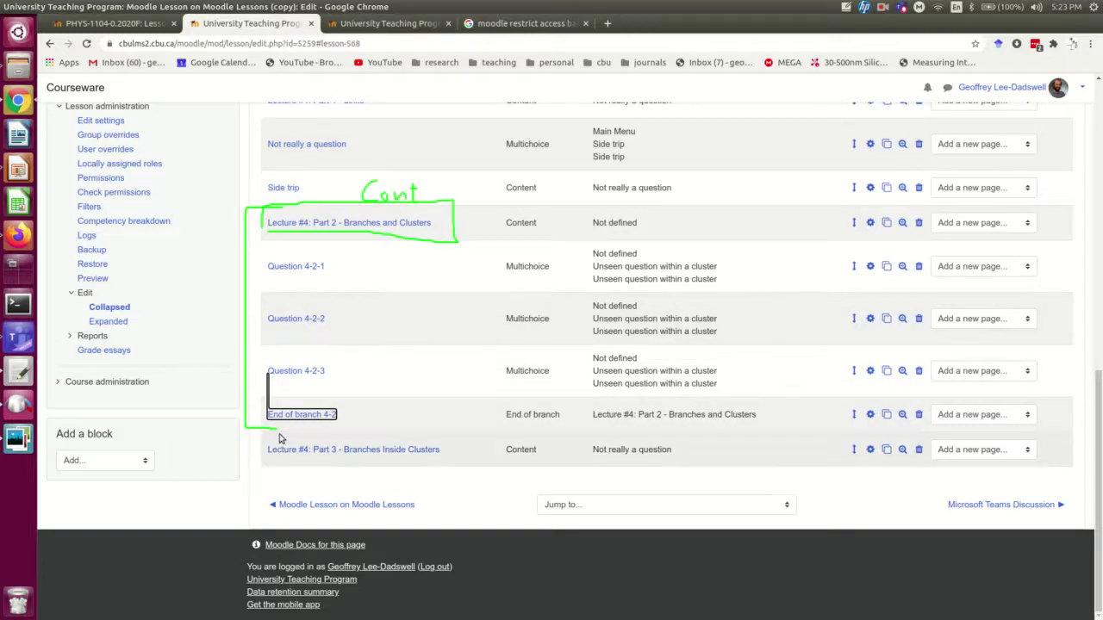
{"action": "mouse_move", "coordinate": [255, 429]}
{"action": "left_mouse_down"}
{"action": "mouse_move", "coordinate": [362, 438]}
{"action": "mouse_move", "coordinate": [281, 403]}
{"action": "left_mouse_up"}
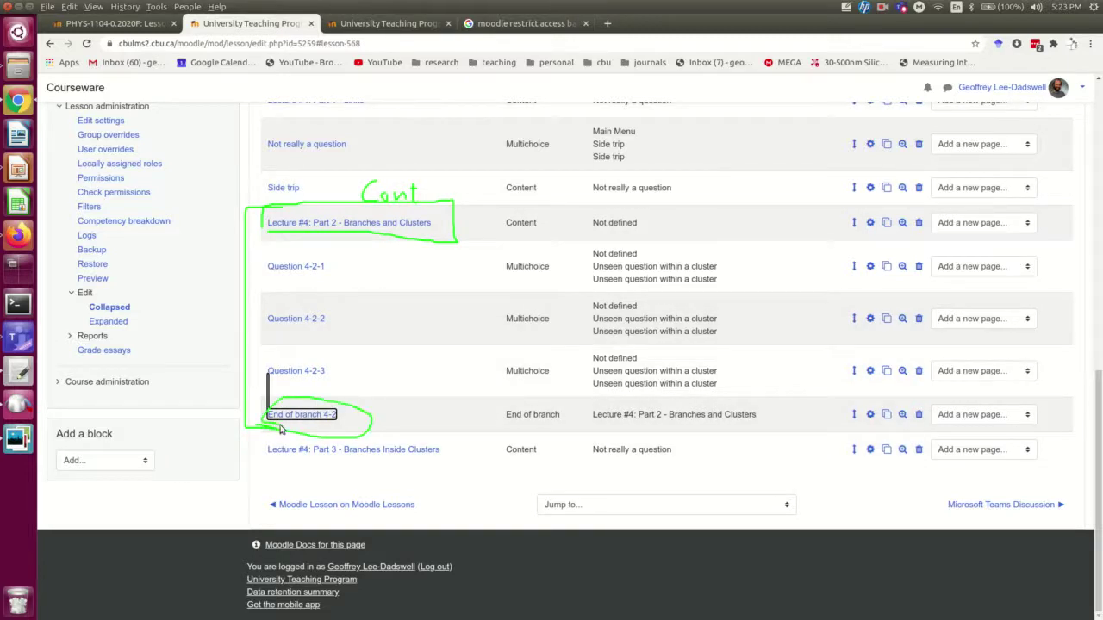
{"action": "left_click_drag", "start_coordinate": [336, 250], "coordinate": [360, 313]}
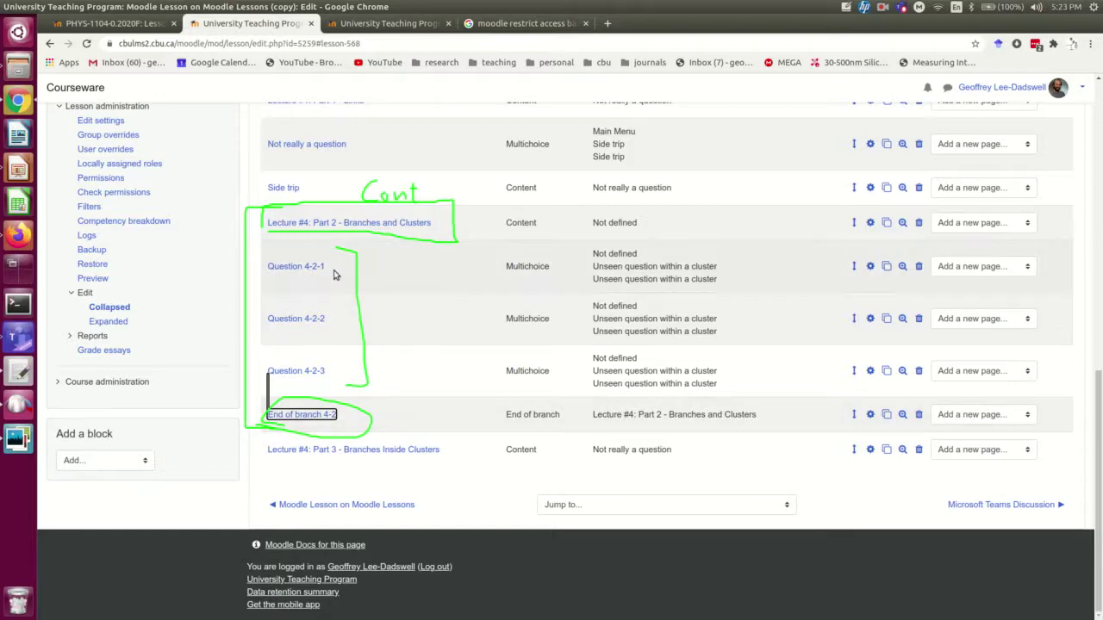
- Switch to the original lesson, mark its "Cluster 4-2" page, questions and "End of cluster 4-2" page for comparison, and clear the markings
{"action": "key", "text": "ctrl+Tab"}
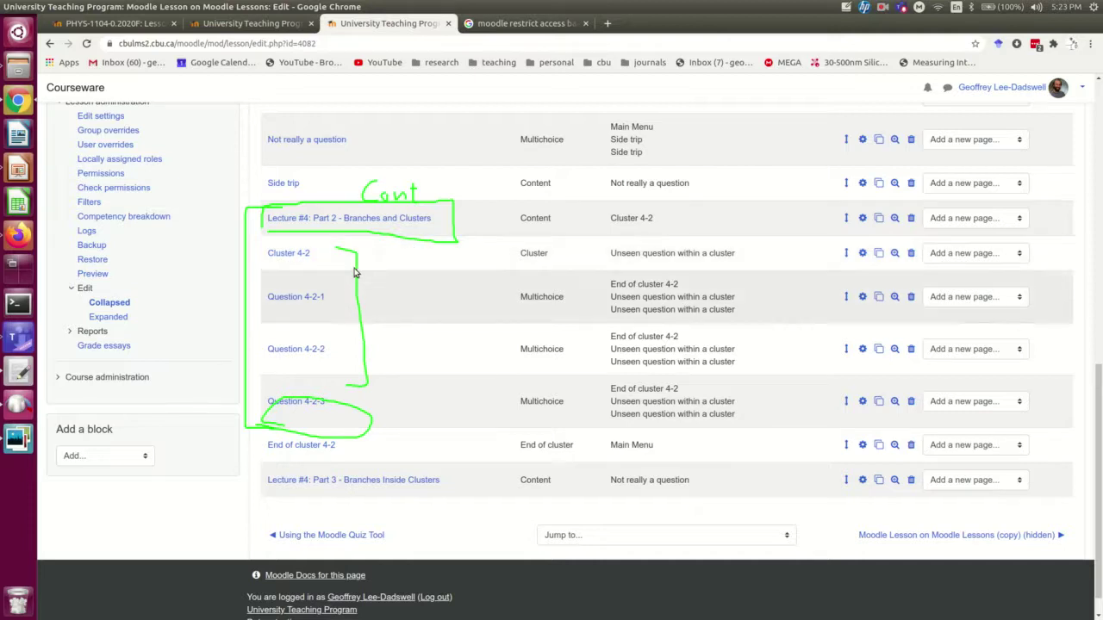
{"action": "left_click_drag", "start_coordinate": [279, 267], "coordinate": [309, 249]}
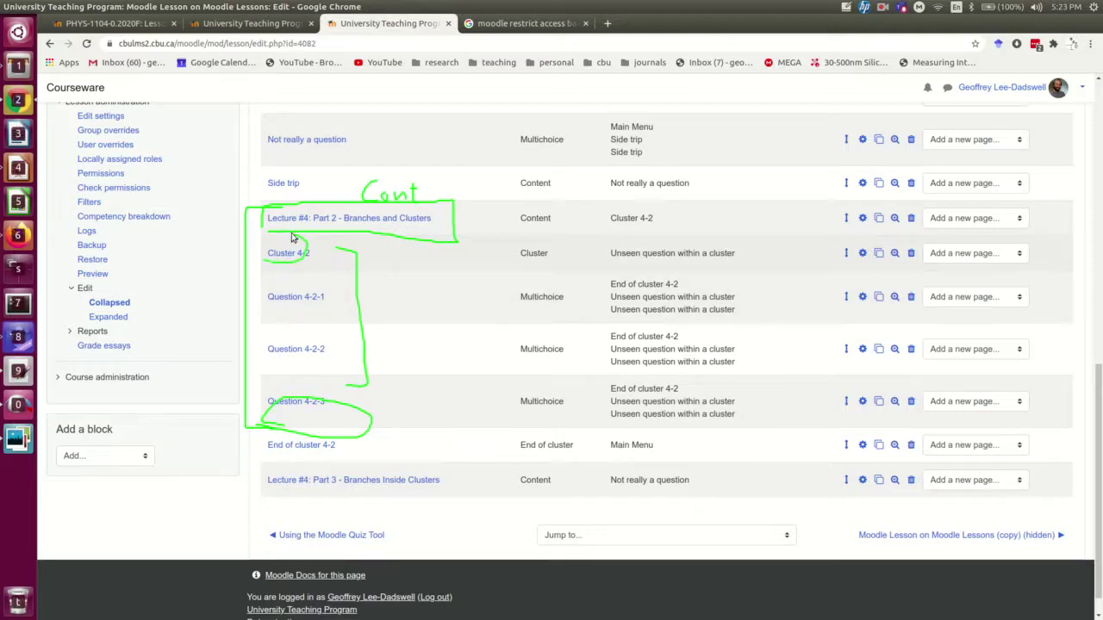
{"action": "left_click_drag", "start_coordinate": [267, 455], "coordinate": [286, 459]}
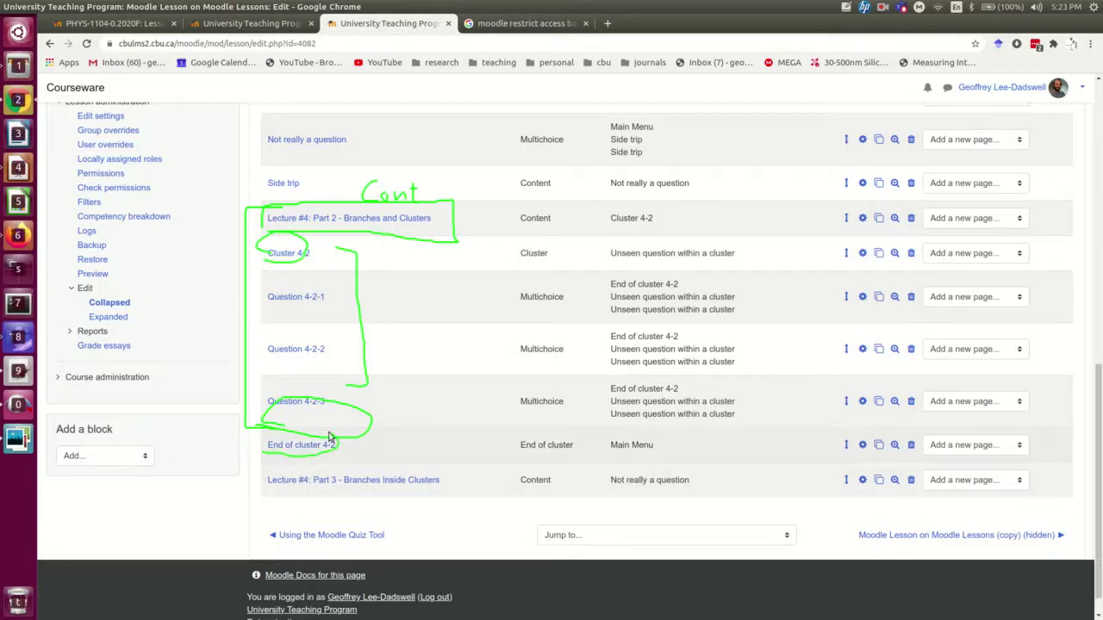
{"action": "mouse_move", "coordinate": [327, 282]}
{"action": "left_mouse_down"}
{"action": "mouse_move", "coordinate": [354, 316]}
{"action": "mouse_move", "coordinate": [341, 424]}
{"action": "left_mouse_up"}
{"action": "key", "text": "shift+F9"}
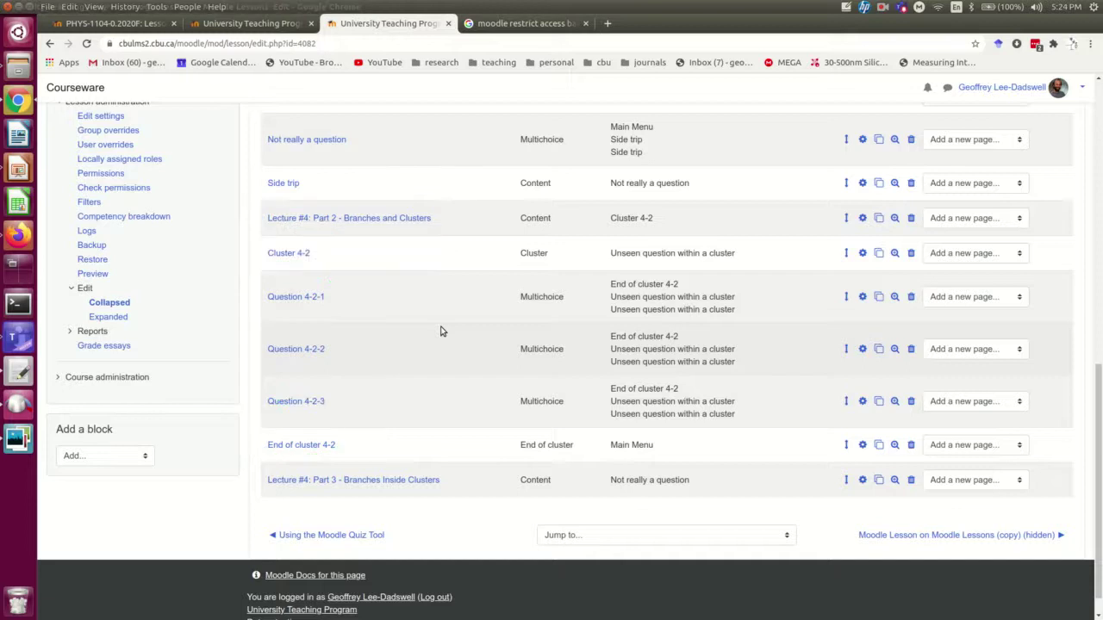
- Compare the page lists of the copy and the original lesson, marking the original's cluster start and end pages, and return to the copy
{"action": "left_click", "coordinate": [255, 29]}
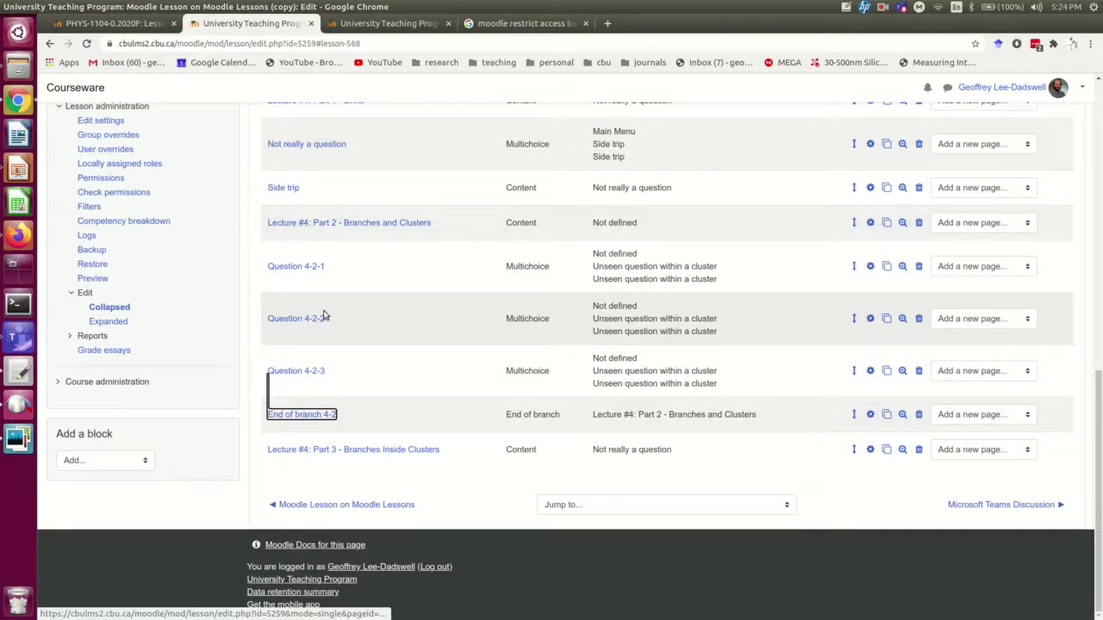
{"action": "left_click", "coordinate": [388, 26]}
{"action": "left_click_drag", "start_coordinate": [311, 270], "coordinate": [269, 266]}
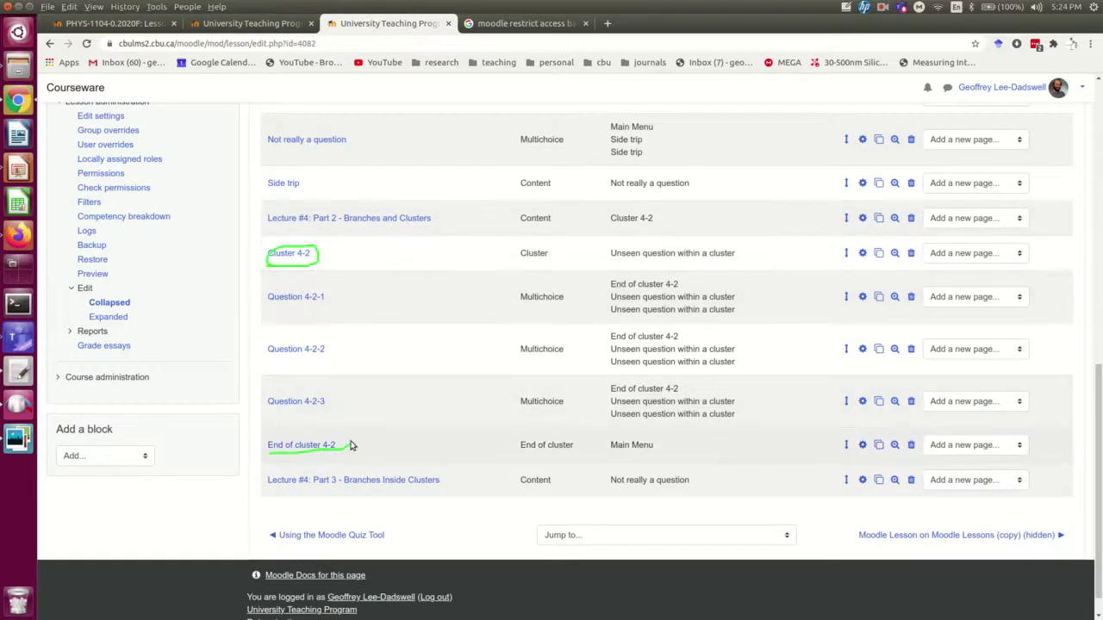
{"action": "key", "text": "ctrl+Page_Up"}
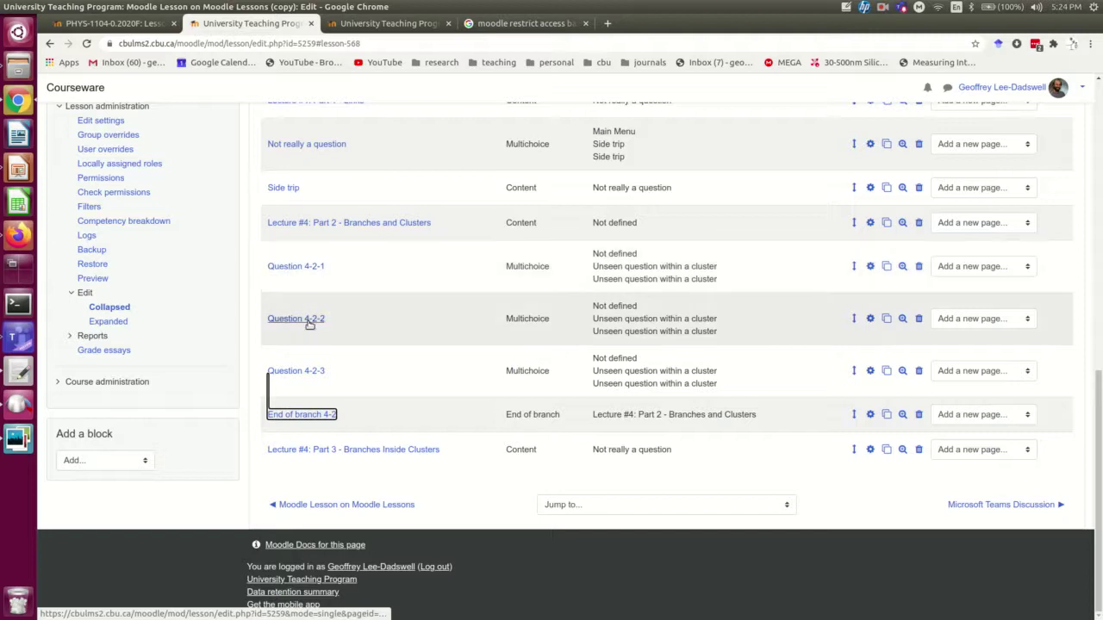
- Open Question 4-2-1 for editing and set the jump of Answer 1 to "End of branch 4-2"
{"action": "left_click", "coordinate": [870, 267]}
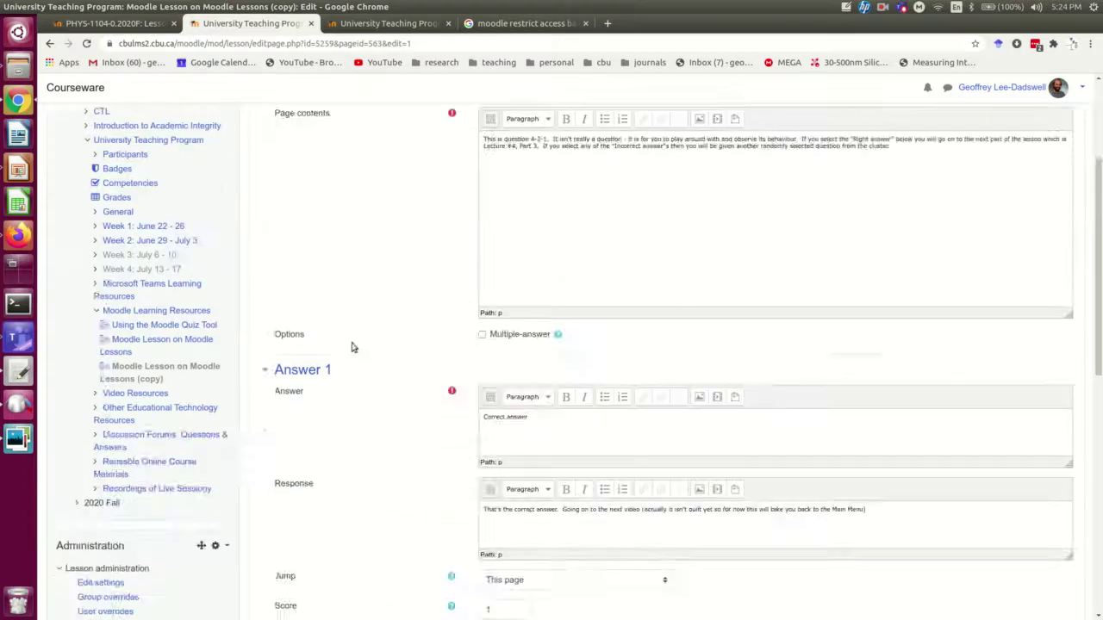
{"action": "scroll", "coordinate": [388, 327], "scroll_direction": "down", "scroll_amount": 4}
{"action": "left_click", "coordinate": [537, 256]}
{"action": "left_click", "coordinate": [554, 458]}
{"action": "scroll", "coordinate": [480, 315], "scroll_direction": "down", "scroll_amount": 2}
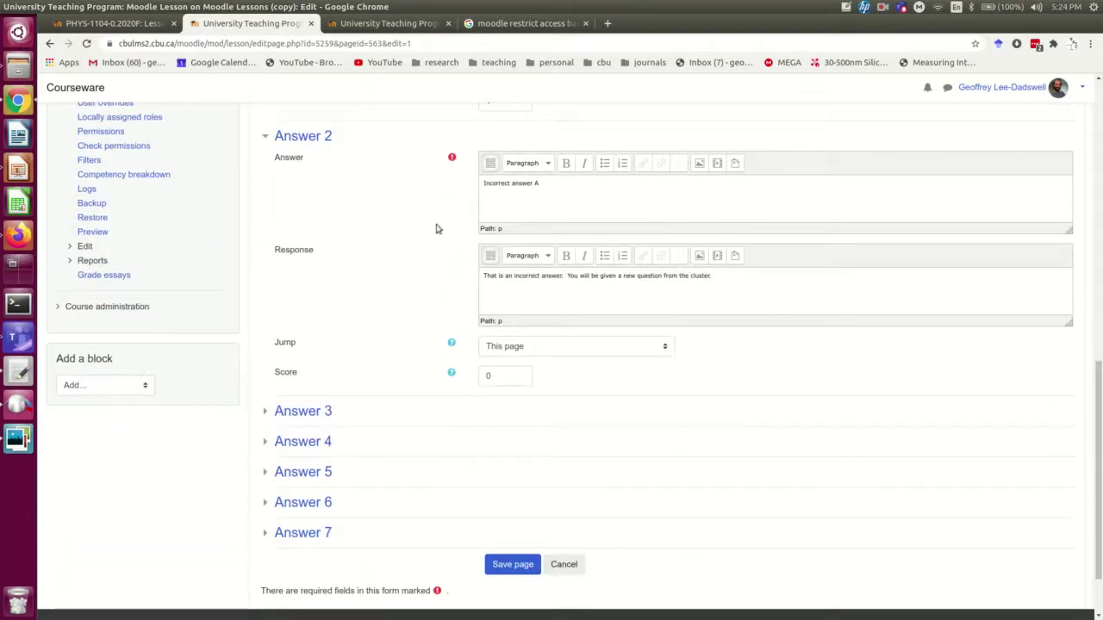
- Set the jumps of Answers 2 and 3 in Question 4-2-1 to "Unseen question within a content page" and save the page
{"action": "left_click", "coordinate": [286, 411]}
{"action": "scroll", "coordinate": [405, 220], "scroll_direction": "down", "scroll_amount": 3}
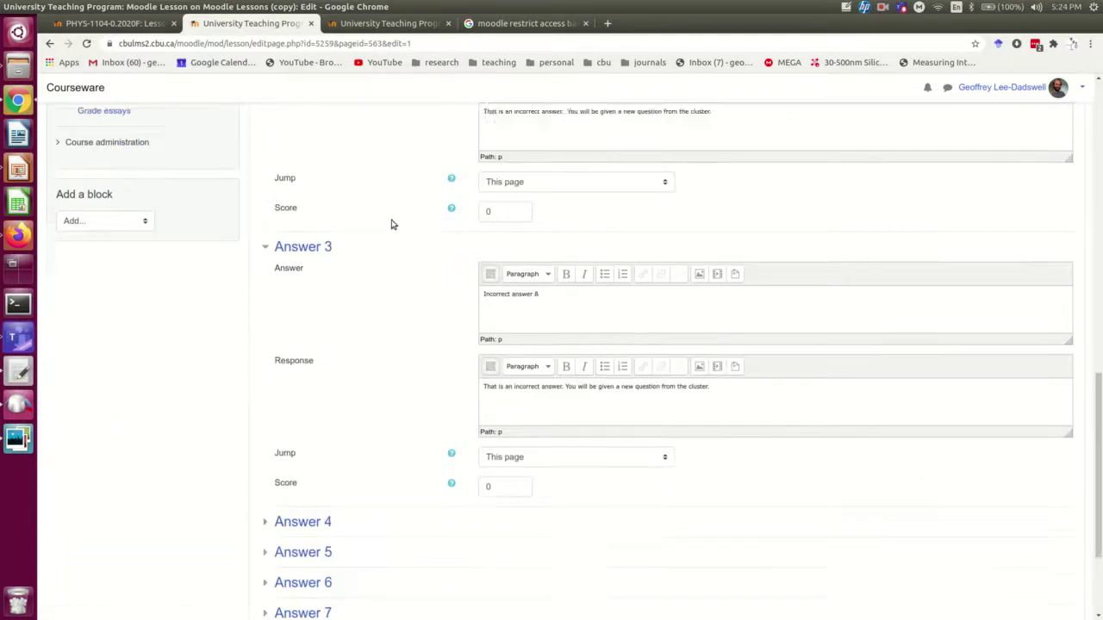
{"action": "left_click", "coordinate": [533, 168]}
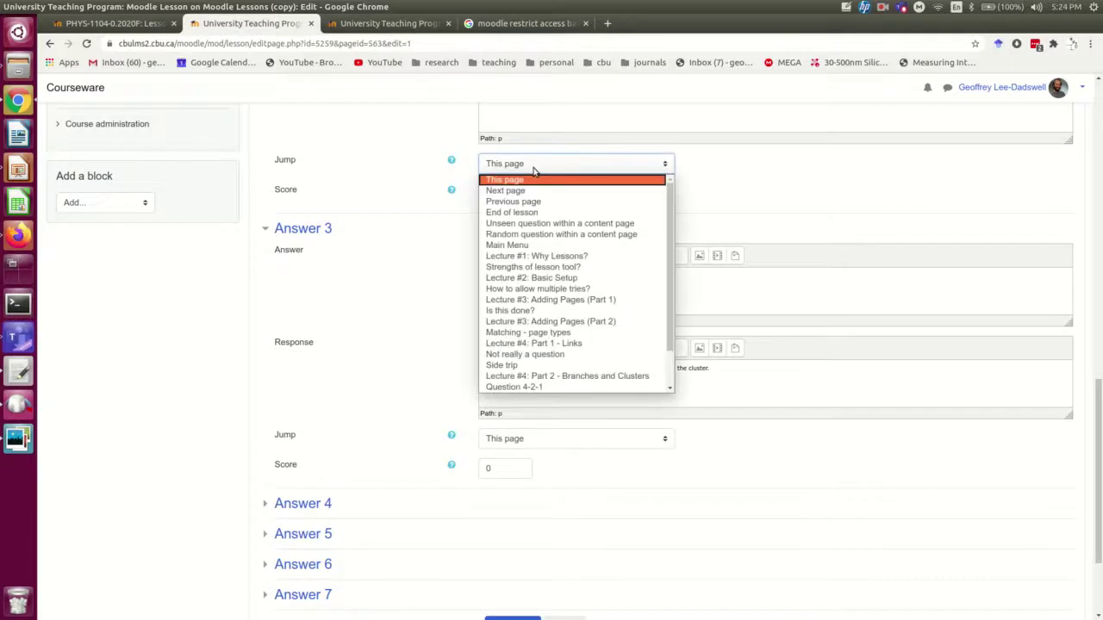
{"action": "left_click", "coordinate": [542, 223]}
{"action": "scroll", "coordinate": [424, 219], "scroll_direction": "down", "scroll_amount": 2}
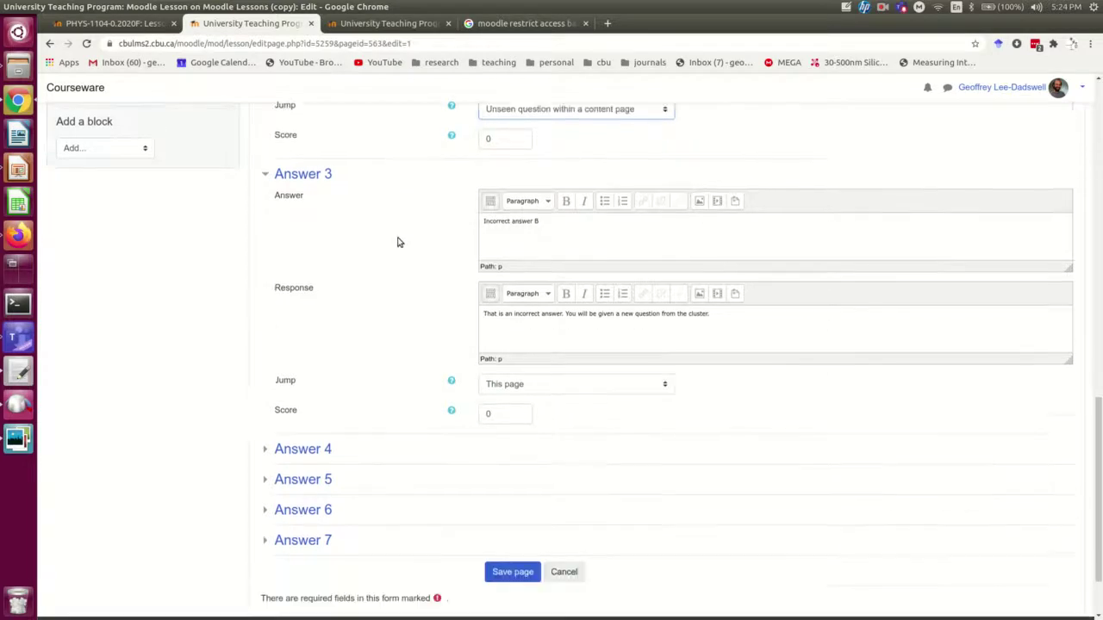
{"action": "left_click", "coordinate": [542, 348]}
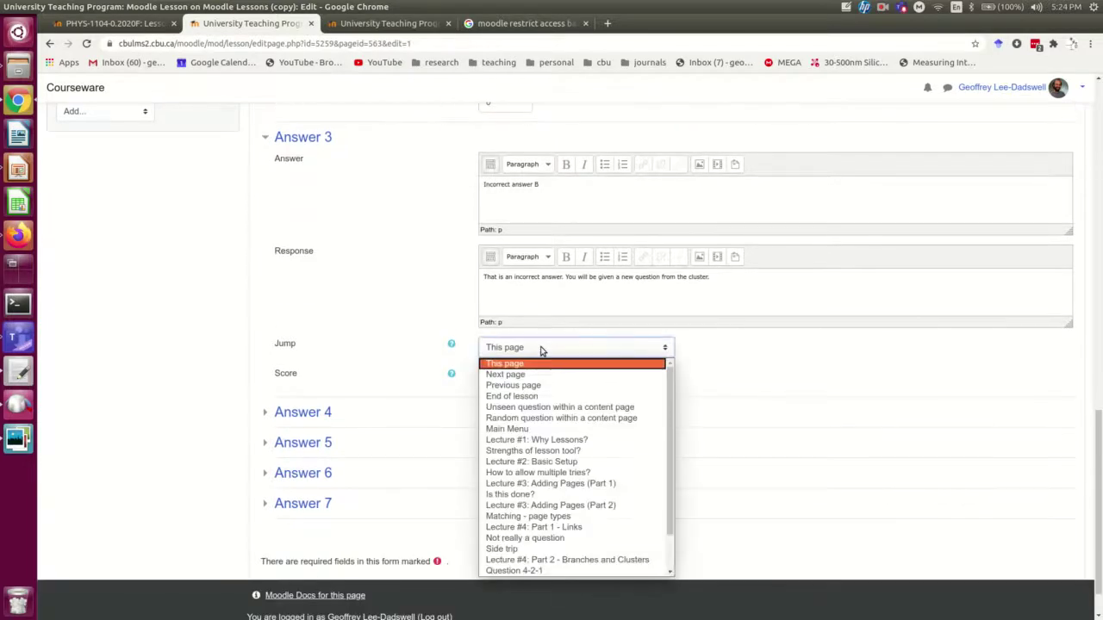
{"action": "left_click", "coordinate": [540, 408]}
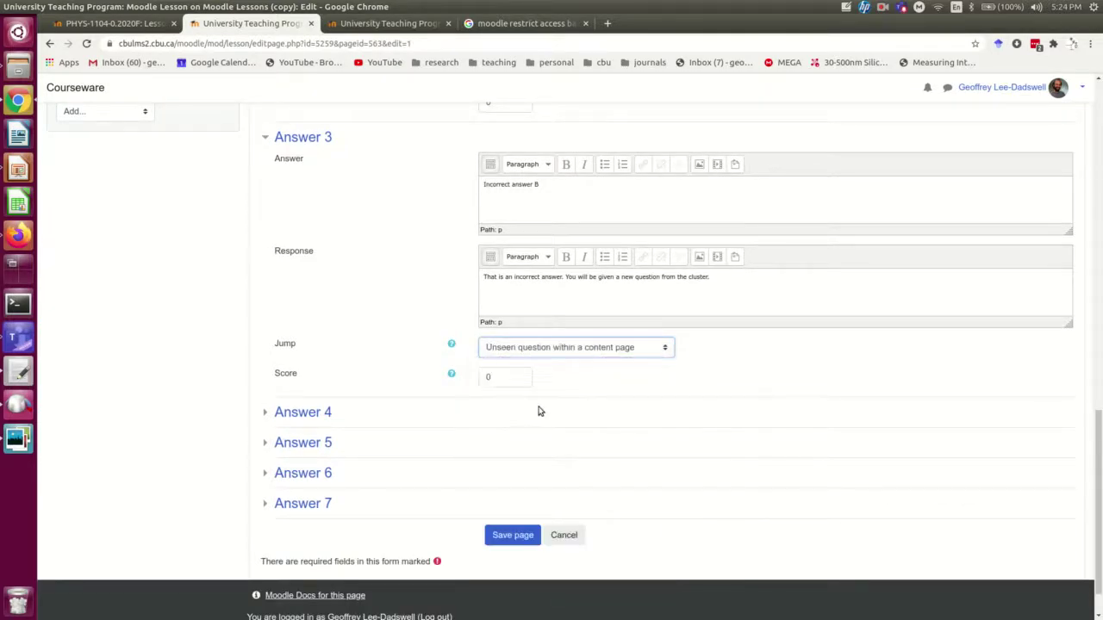
{"action": "scroll", "coordinate": [425, 290], "scroll_direction": "up", "scroll_amount": 4}
{"action": "scroll", "coordinate": [425, 290], "scroll_direction": "down", "scroll_amount": 4}
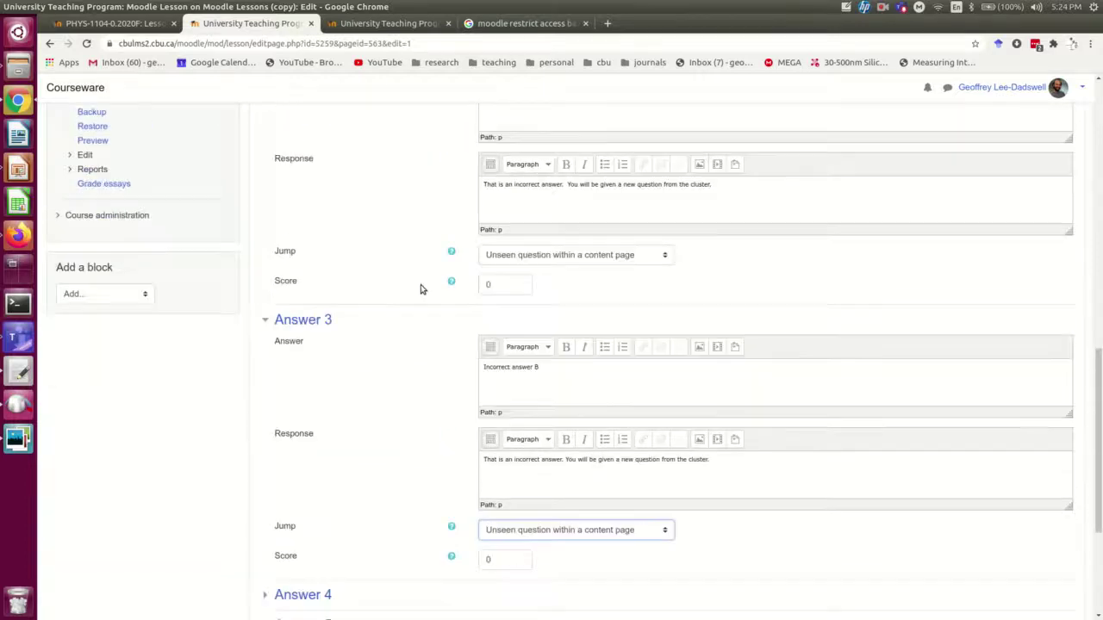
{"action": "scroll", "coordinate": [394, 266], "scroll_direction": "down", "scroll_amount": 1}
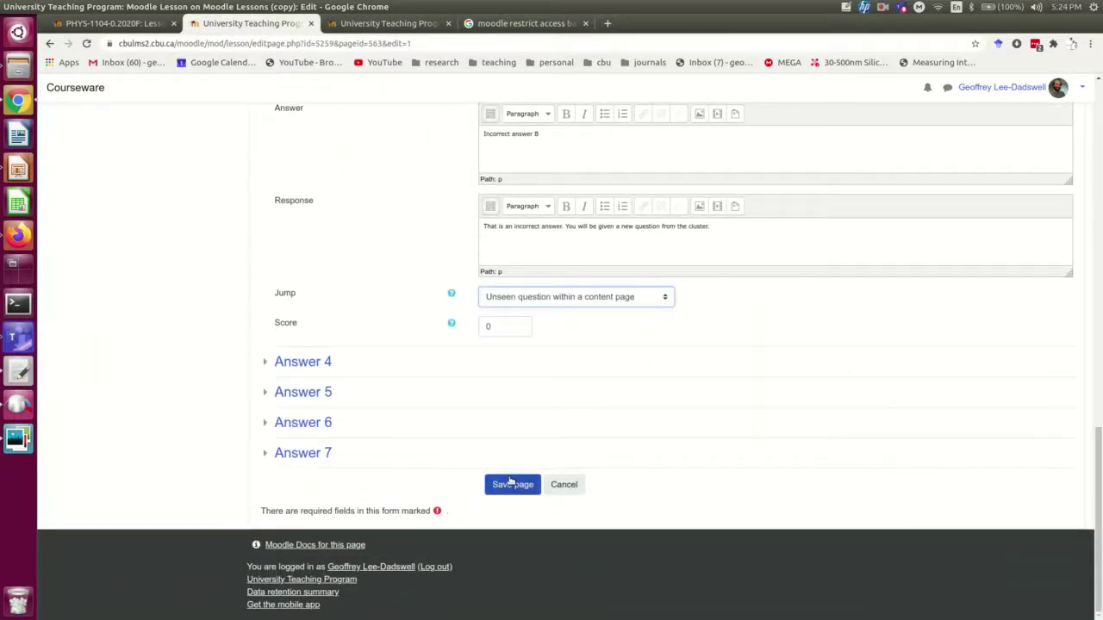
{"action": "left_click", "coordinate": [511, 483]}
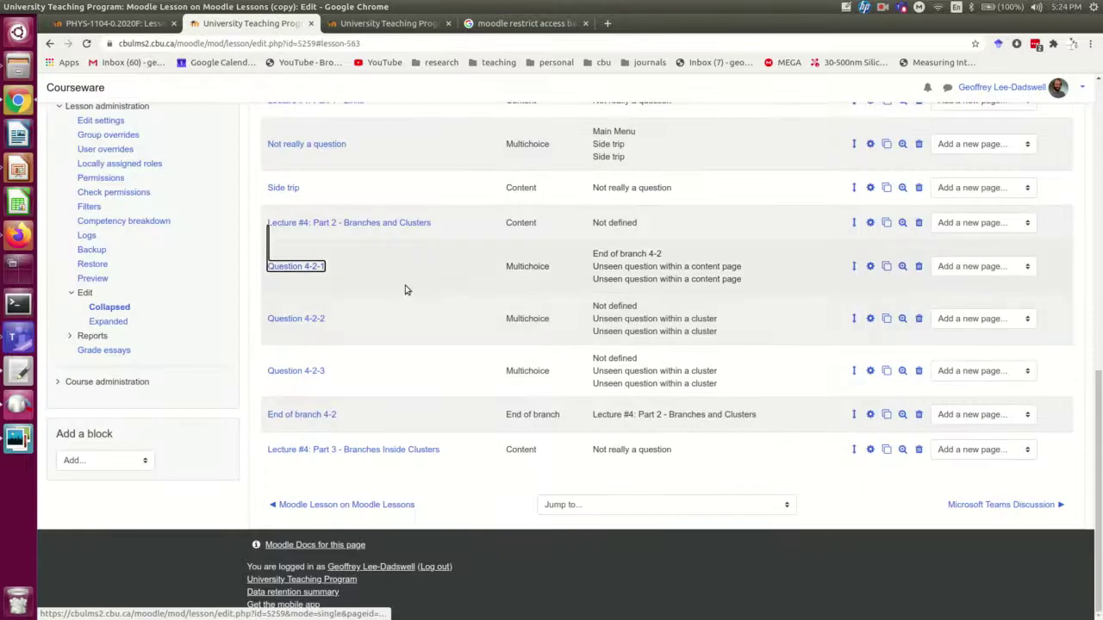
- In Question 4-2-2, set Answer 1's jump to "End of branch 4-2" and Answer 2's to "Unseen question within a content page"
{"action": "left_click", "coordinate": [871, 322]}
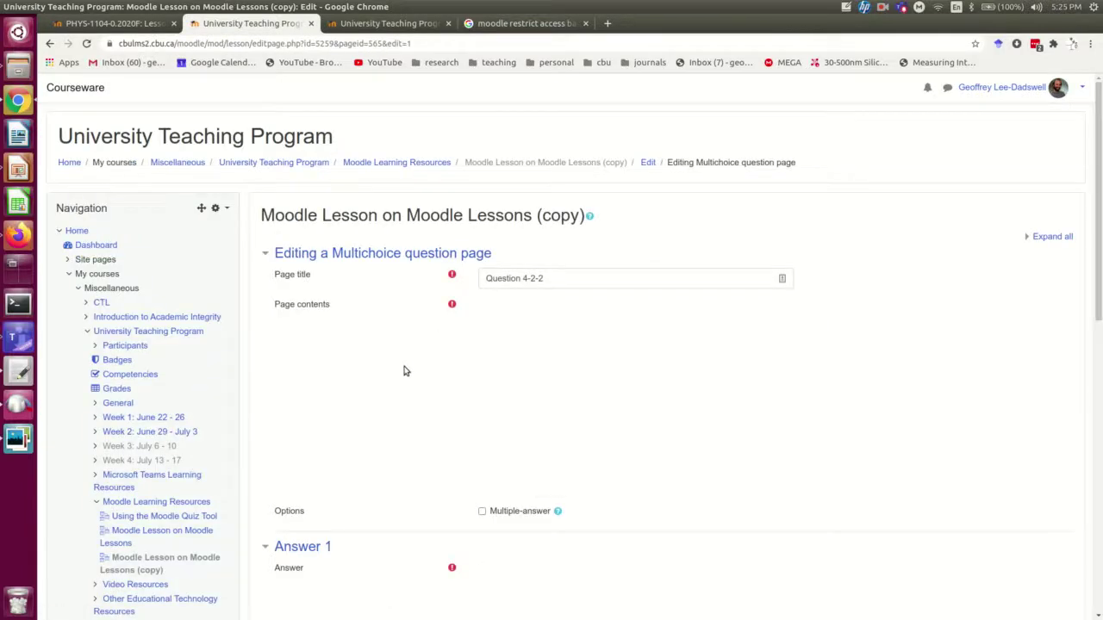
{"action": "scroll", "coordinate": [385, 345], "scroll_direction": "down", "scroll_amount": 10}
{"action": "left_click", "coordinate": [573, 374]}
{"action": "left_click", "coordinate": [567, 490]}
{"action": "scroll", "coordinate": [549, 340], "scroll_direction": "down", "scroll_amount": 5}
{"action": "left_click", "coordinate": [578, 406]}
{"action": "left_click", "coordinate": [560, 448]}
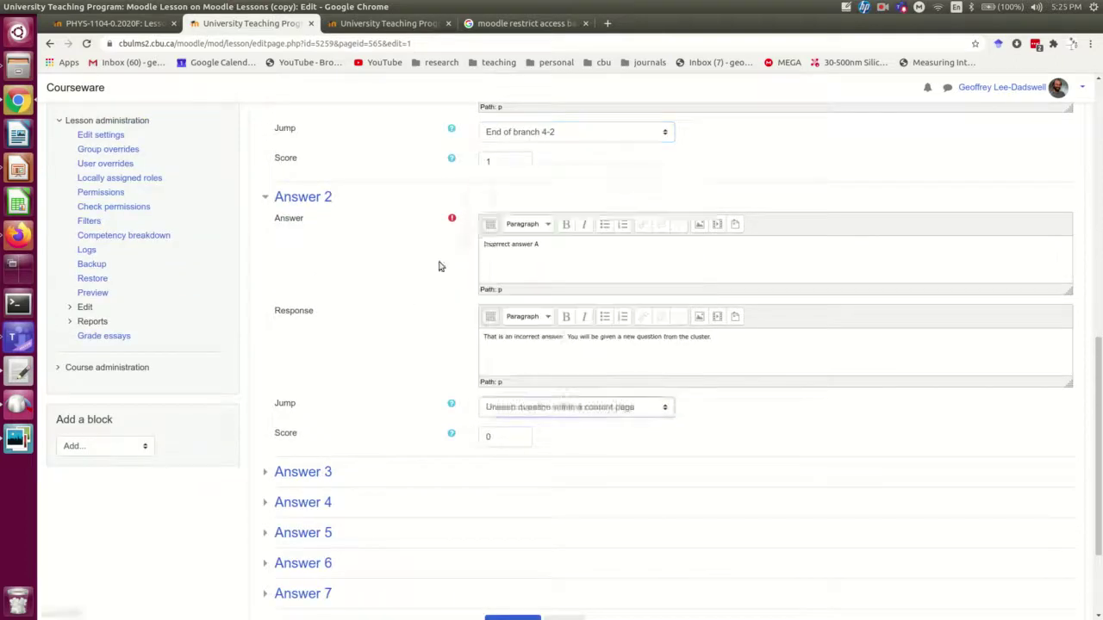
- Set the jump of Answer 3 in Question 4-2-2 to "Unseen question within a content page" and save the page
{"action": "scroll", "coordinate": [440, 264], "scroll_direction": "down", "scroll_amount": 8}
{"action": "left_click", "coordinate": [505, 317]}
{"action": "left_click", "coordinate": [560, 376]}
{"action": "left_click", "coordinate": [507, 502]}
- Set the Content 1 jump of "Lecture #4: Part 2 - Branches and Clusters" to "Unseen question within a content page" and save the page
{"action": "scroll", "coordinate": [422, 345], "scroll_direction": "down", "scroll_amount": 10}
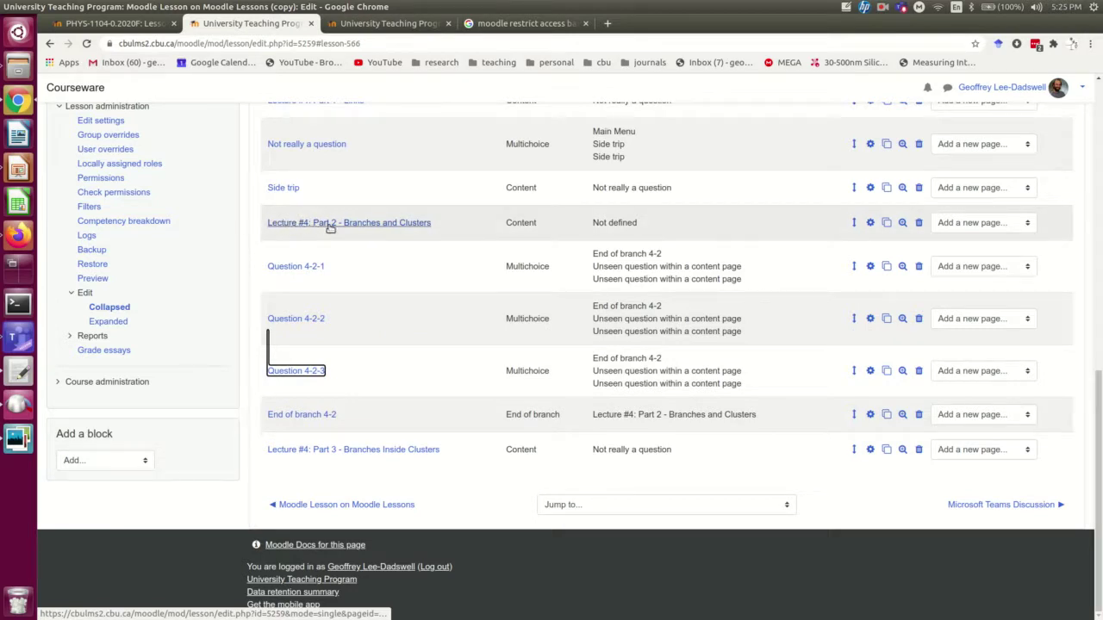
{"action": "left_click", "coordinate": [870, 224]}
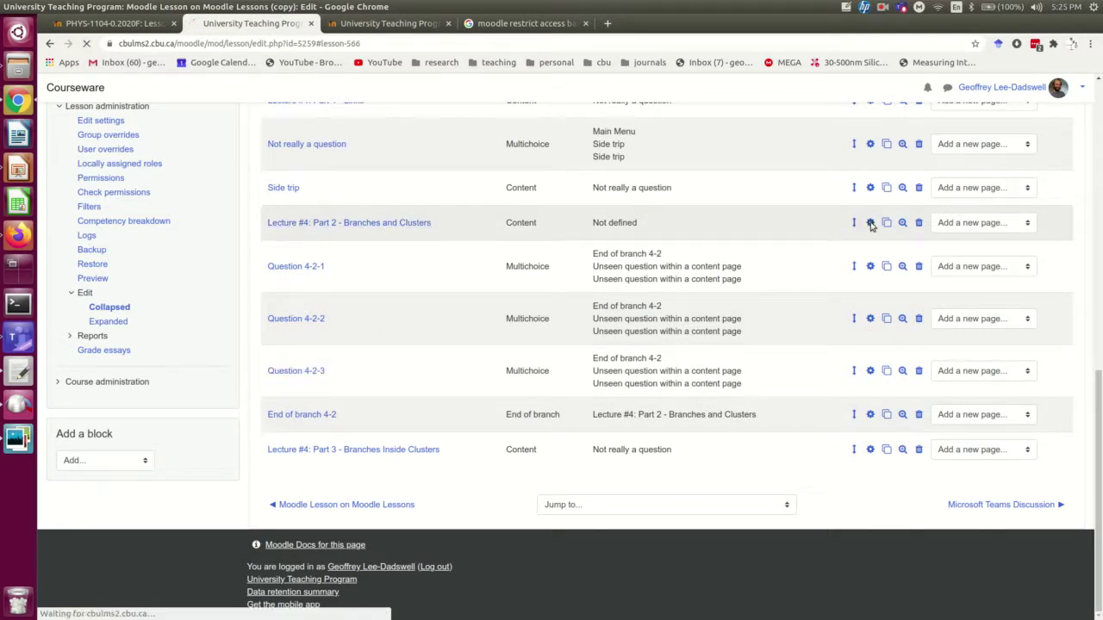
{"action": "scroll", "coordinate": [360, 312], "scroll_direction": "down", "scroll_amount": 5}
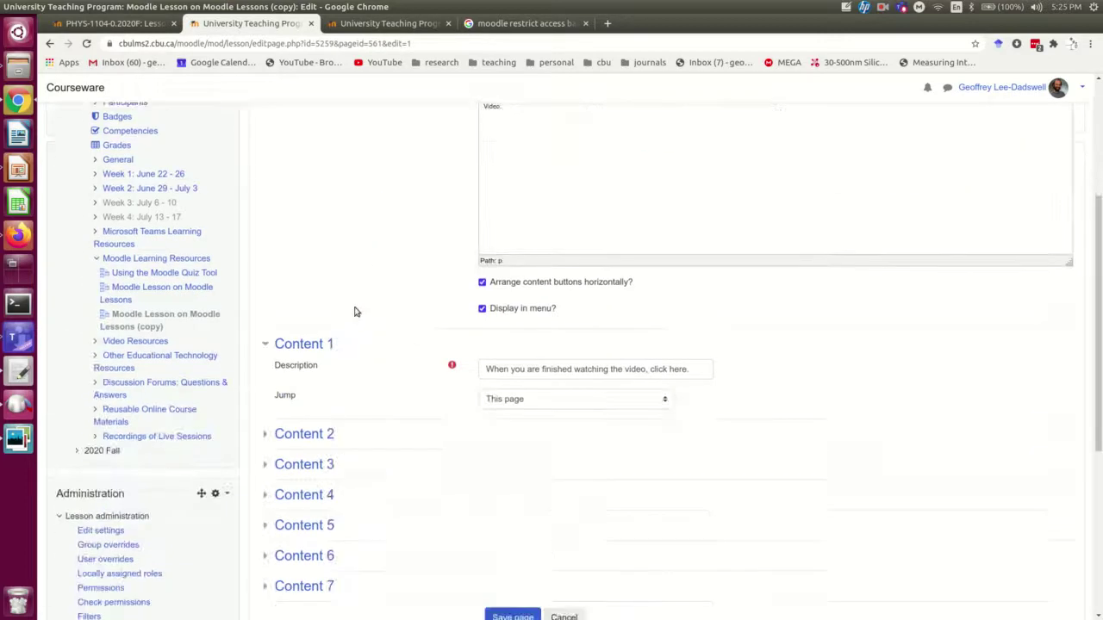
{"action": "left_click", "coordinate": [536, 399]}
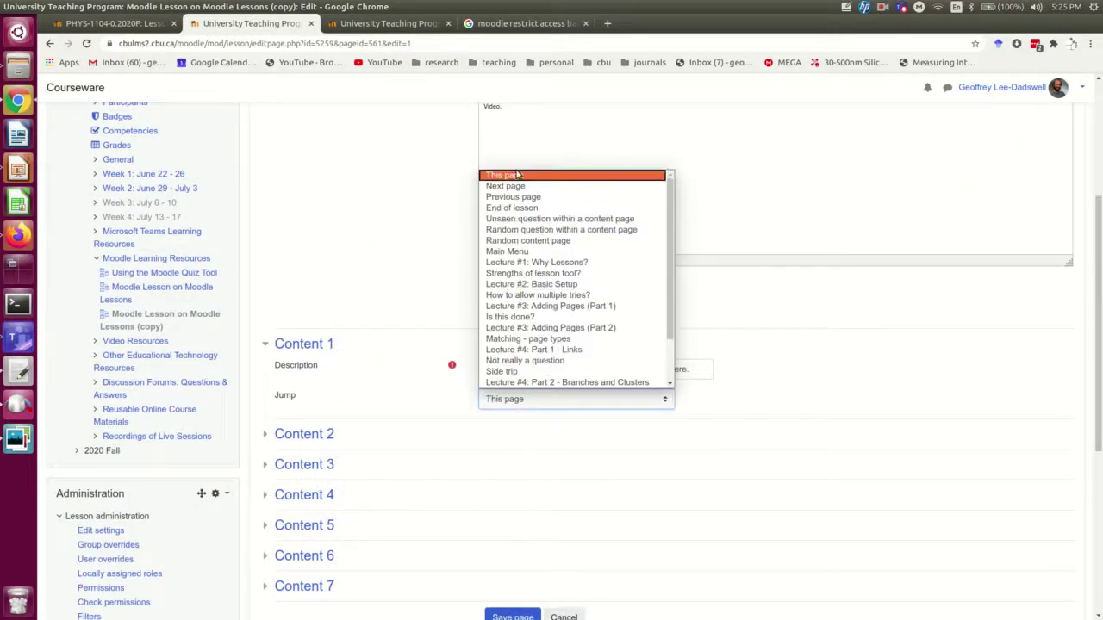
{"action": "left_click", "coordinate": [547, 219]}
{"action": "scroll", "coordinate": [377, 357], "scroll_direction": "down", "scroll_amount": 5}
{"action": "left_click", "coordinate": [515, 408]}
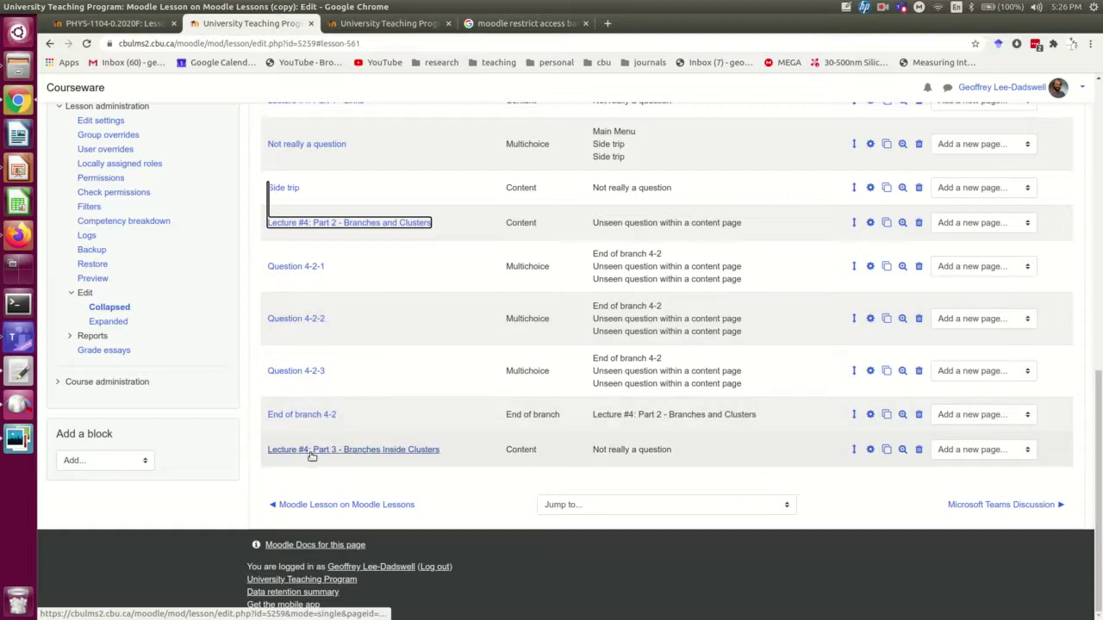
- Set the jump of the "End of branch 4-2" page to "Lecture #4: Part 3 - Branches Inside Clusters" and save the page
{"action": "left_click", "coordinate": [870, 414]}
{"action": "scroll", "coordinate": [382, 357], "scroll_direction": "down", "scroll_amount": 3}
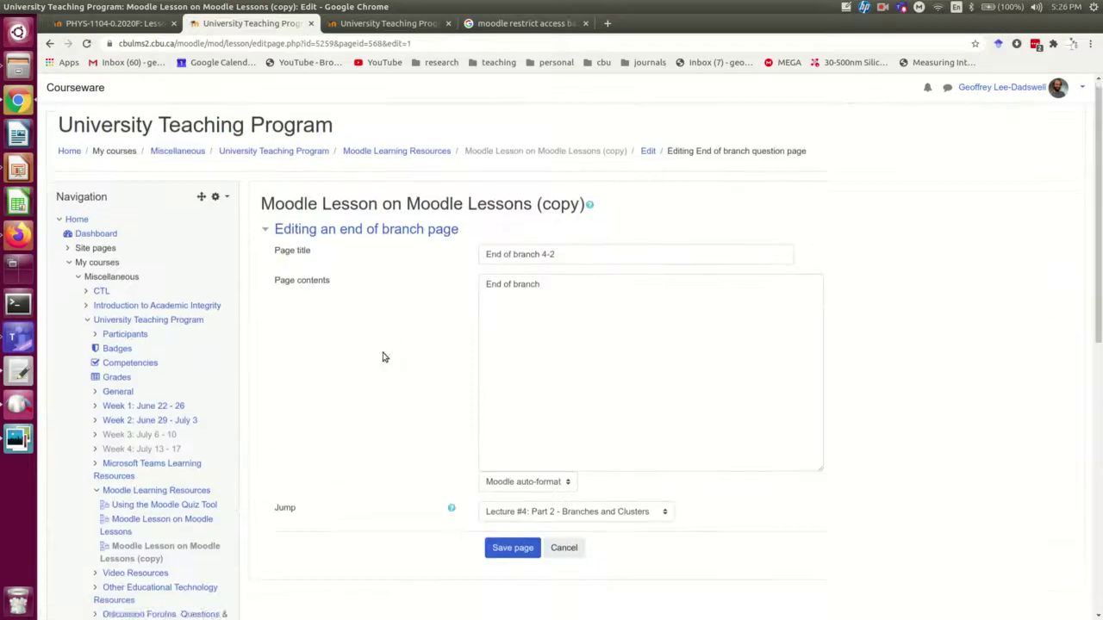
{"action": "left_click", "coordinate": [583, 310]}
{"action": "scroll", "coordinate": [526, 431], "scroll_direction": "down", "scroll_amount": 1}
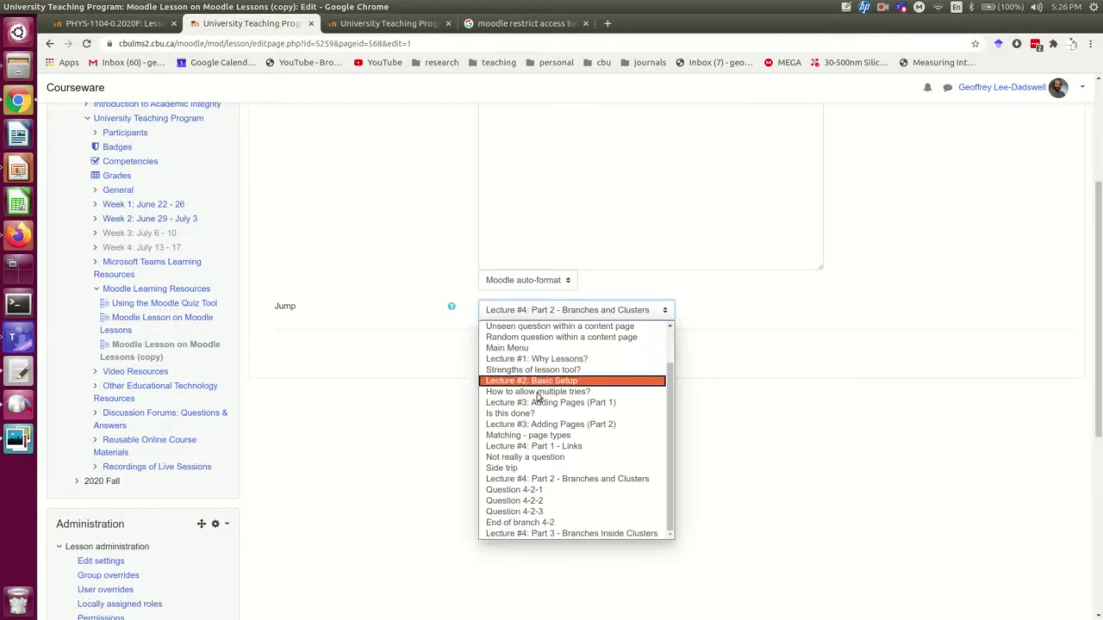
{"action": "left_click", "coordinate": [546, 533]}
{"action": "left_click", "coordinate": [512, 346]}
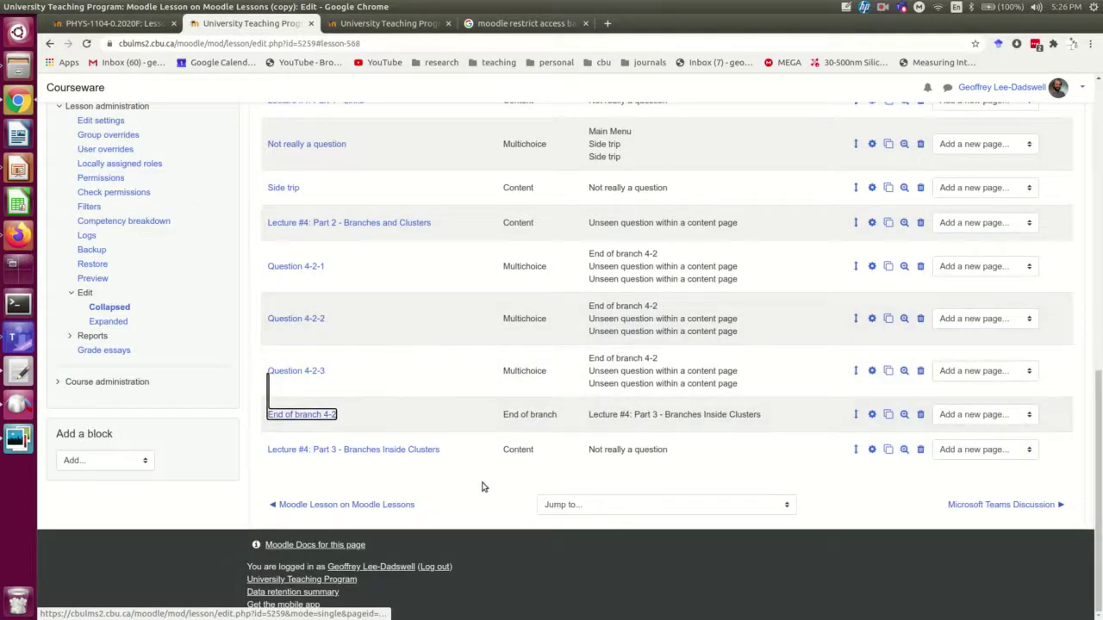
- Circle the "Main Menu" jump of "Not really a question" and draw an arrow from it to "Lecture #4: Part 2 - Branches and Clusters"
{"action": "scroll", "coordinate": [455, 367], "scroll_direction": "up", "scroll_amount": 2}
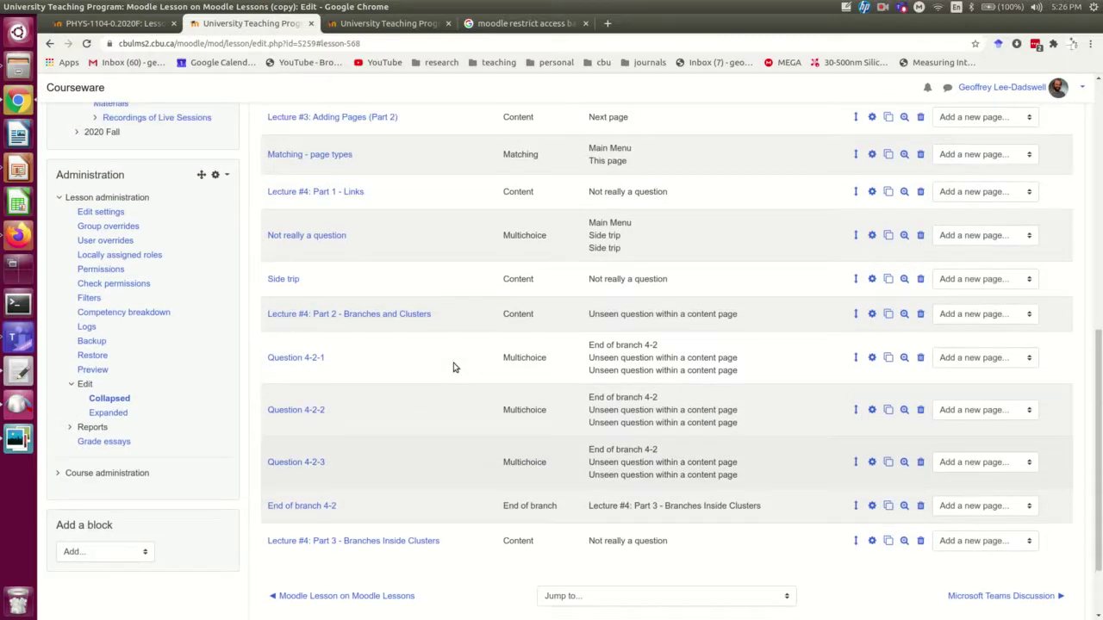
{"action": "left_click_drag", "start_coordinate": [576, 222], "coordinate": [613, 234]}
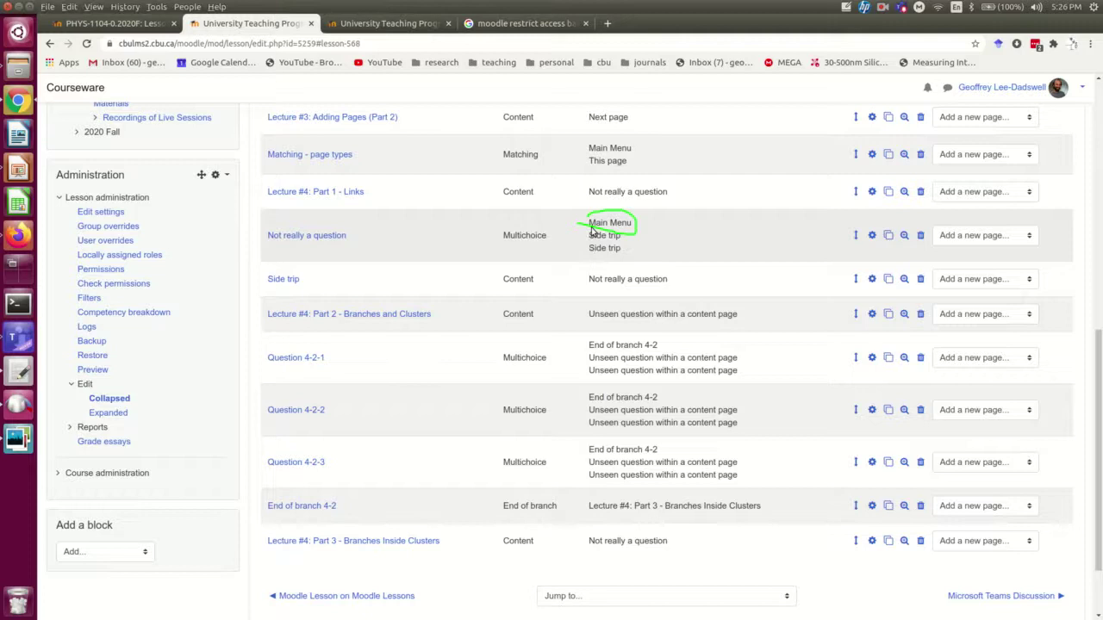
{"action": "left_click_drag", "start_coordinate": [591, 231], "coordinate": [423, 300]}
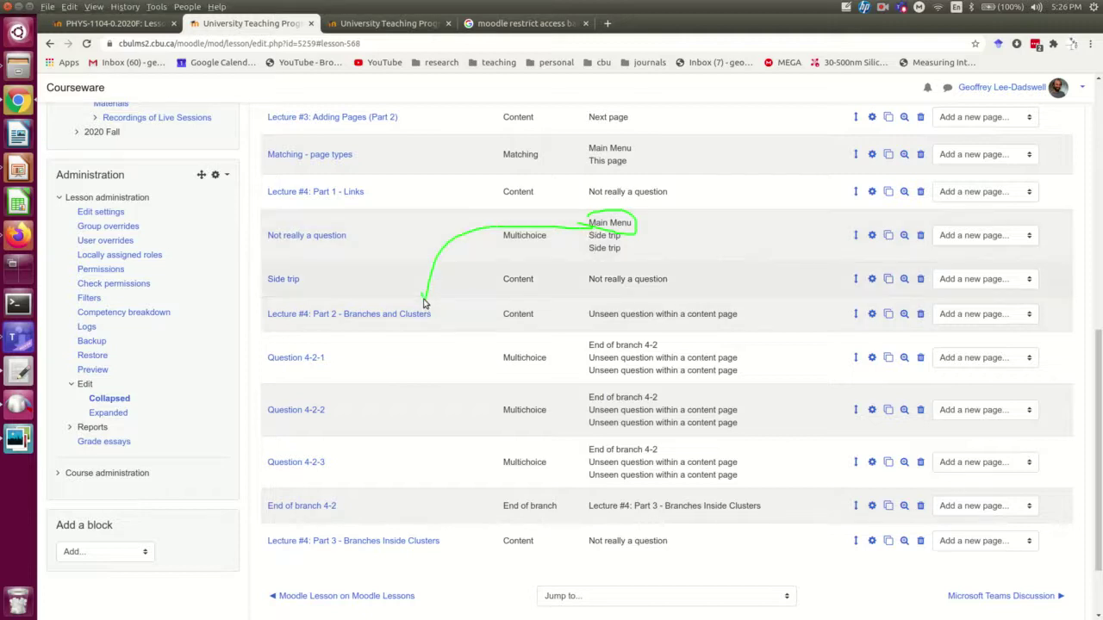